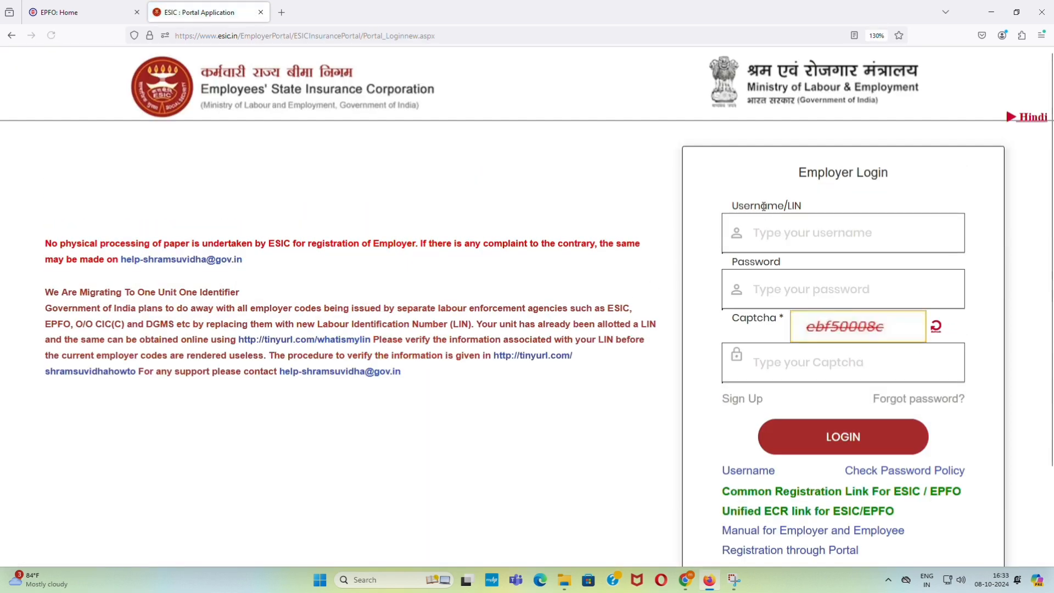
# - Log in with the saved employer username and password and the displayed captcha
pyautogui.click(768, 233)
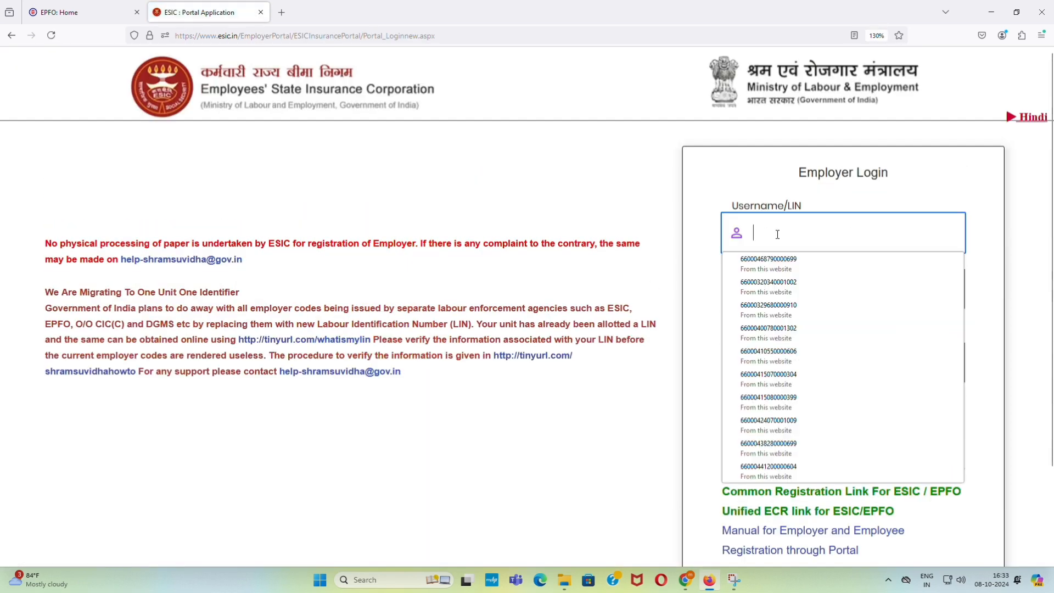
pyautogui.click(891, 482)
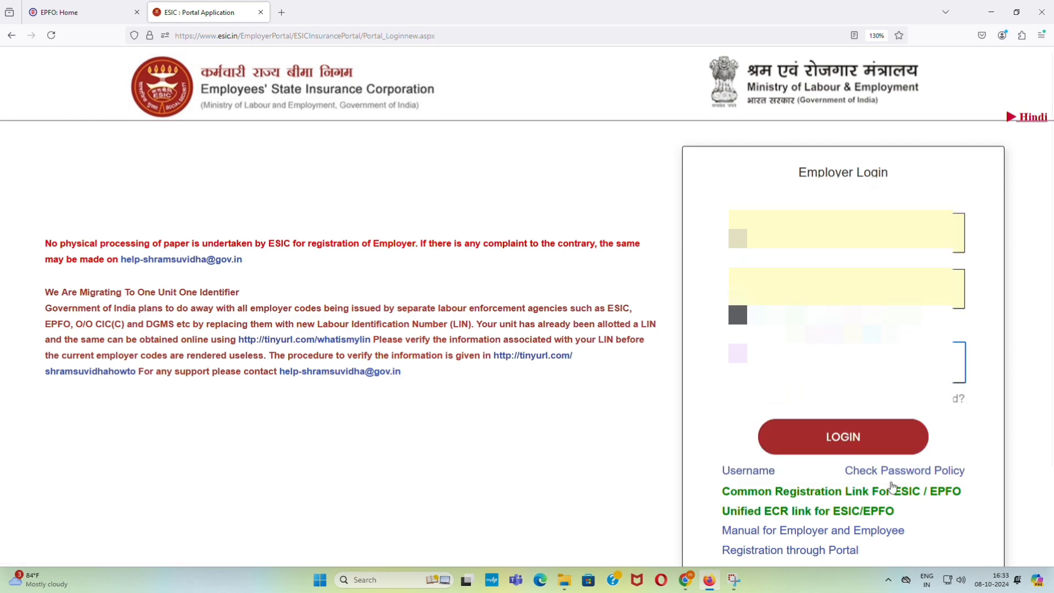
pyautogui.write('e')
pyautogui.write('a5')
pyautogui.write('0008')
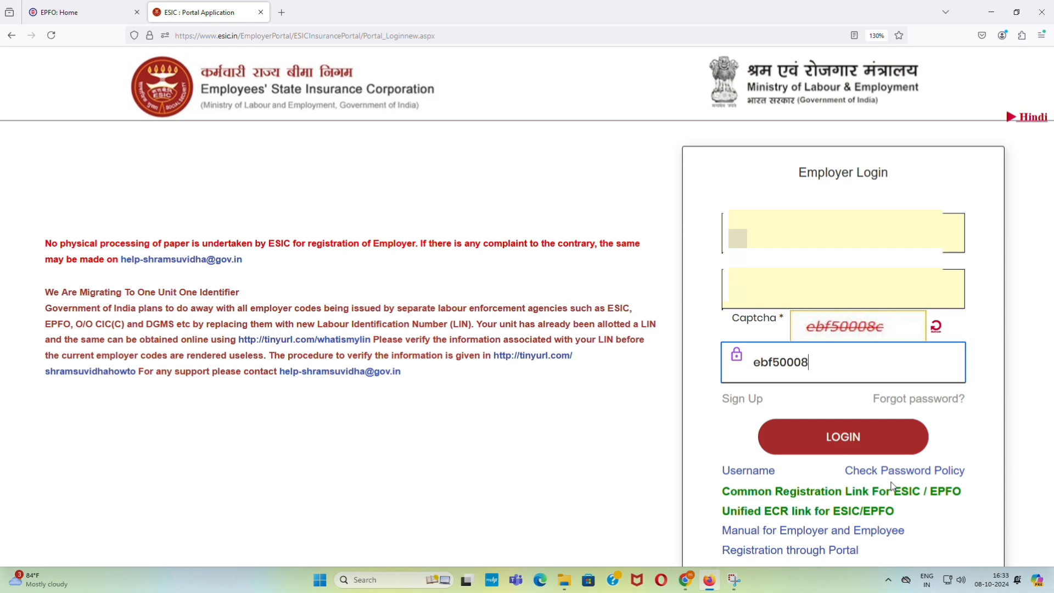
pyautogui.write('c')
pyautogui.click(843, 435)
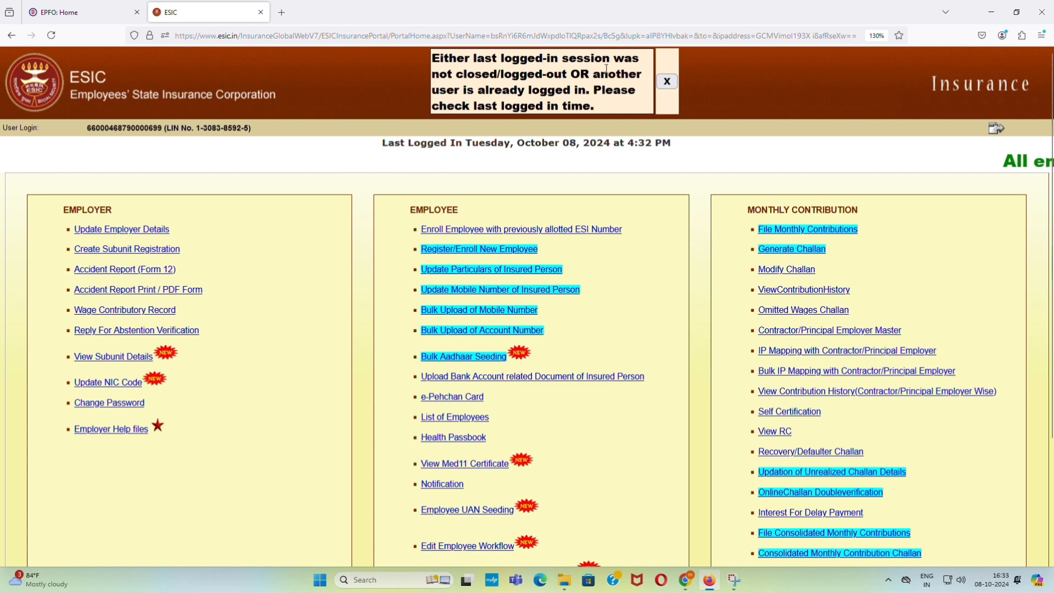
# - Dismiss the session warning and the Aadhaar seeding notice, and accept the employer advisory notice
pyautogui.click(670, 87)
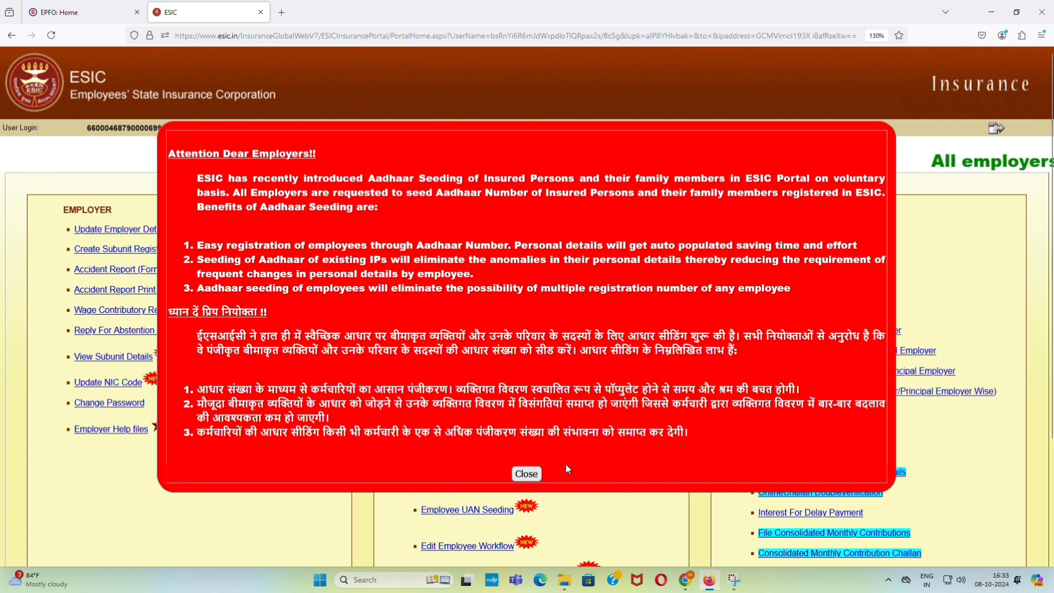
pyautogui.click(525, 475)
pyautogui.click(526, 477)
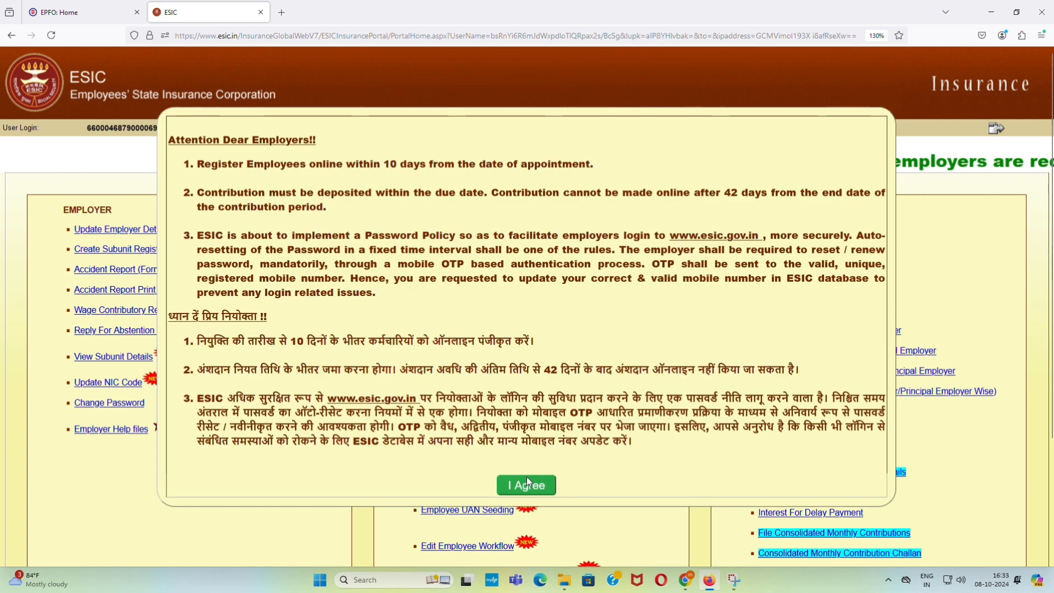
pyautogui.click(528, 487)
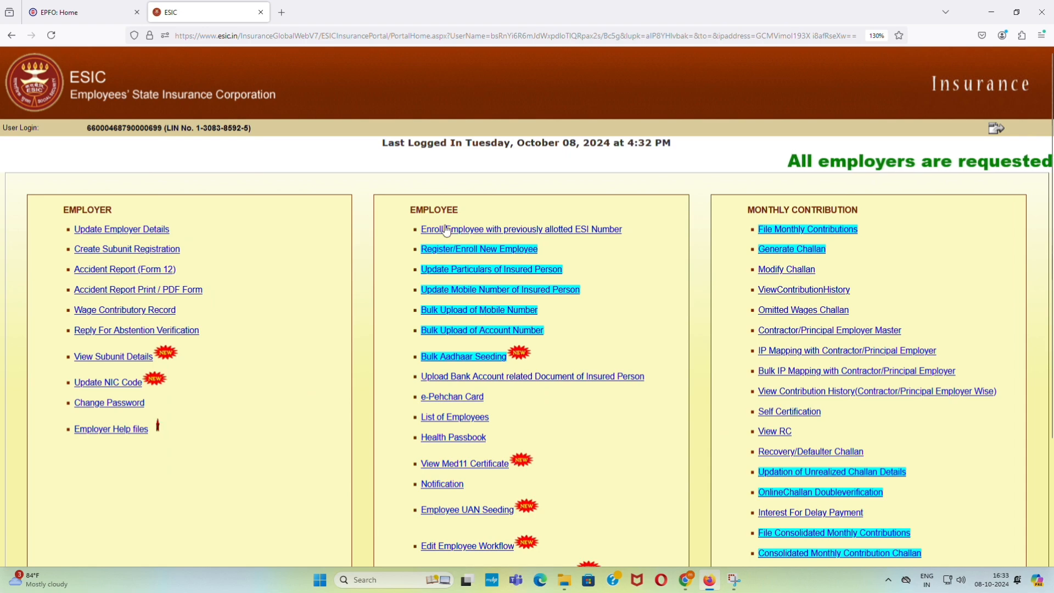
pyautogui.click(468, 416)
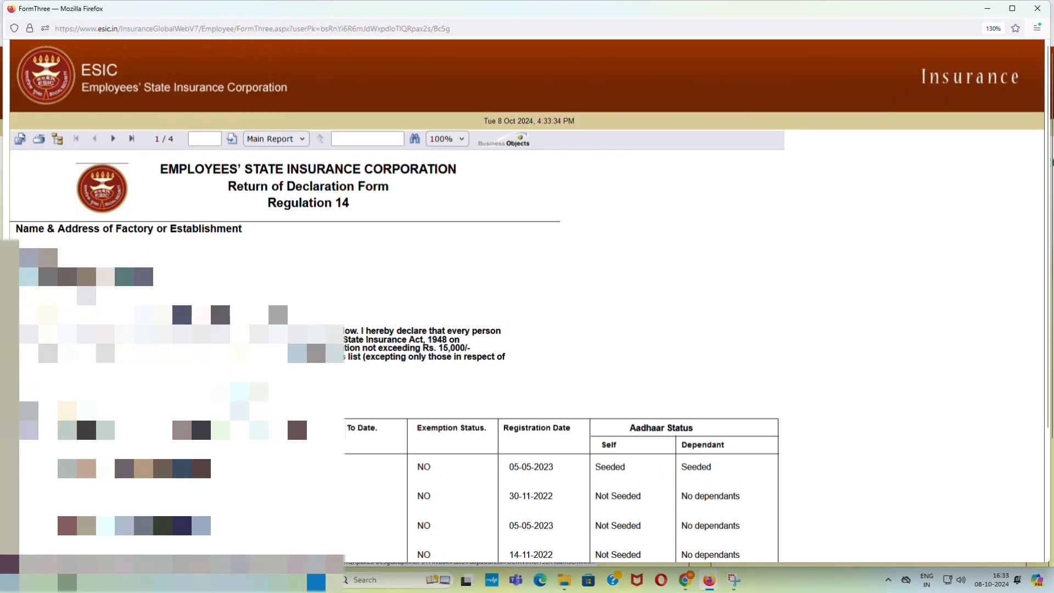
pyautogui.scroll(-3, 209, 138)
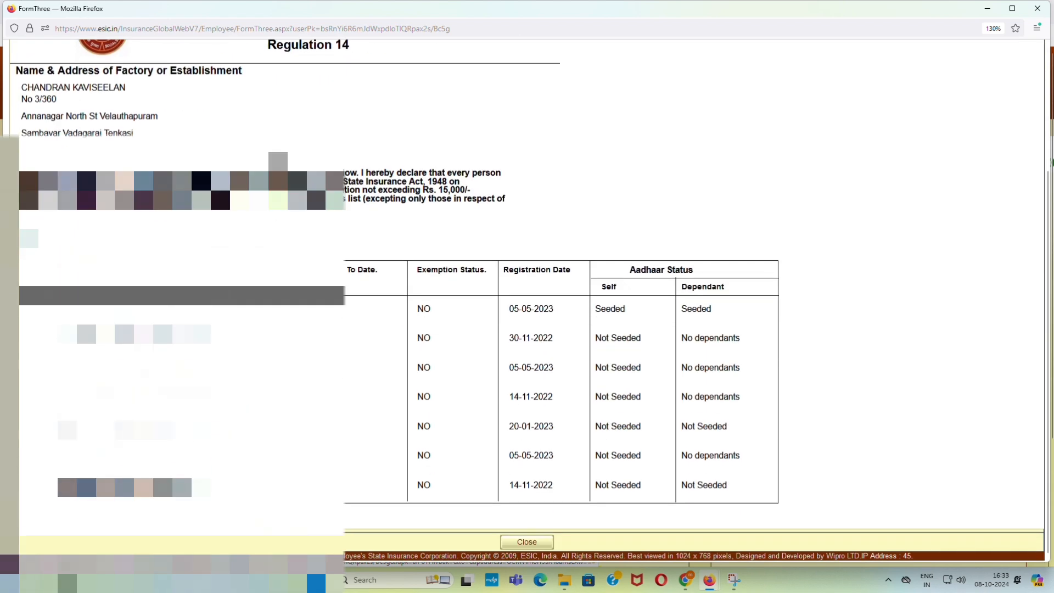
pyautogui.doubleClick(181, 391)
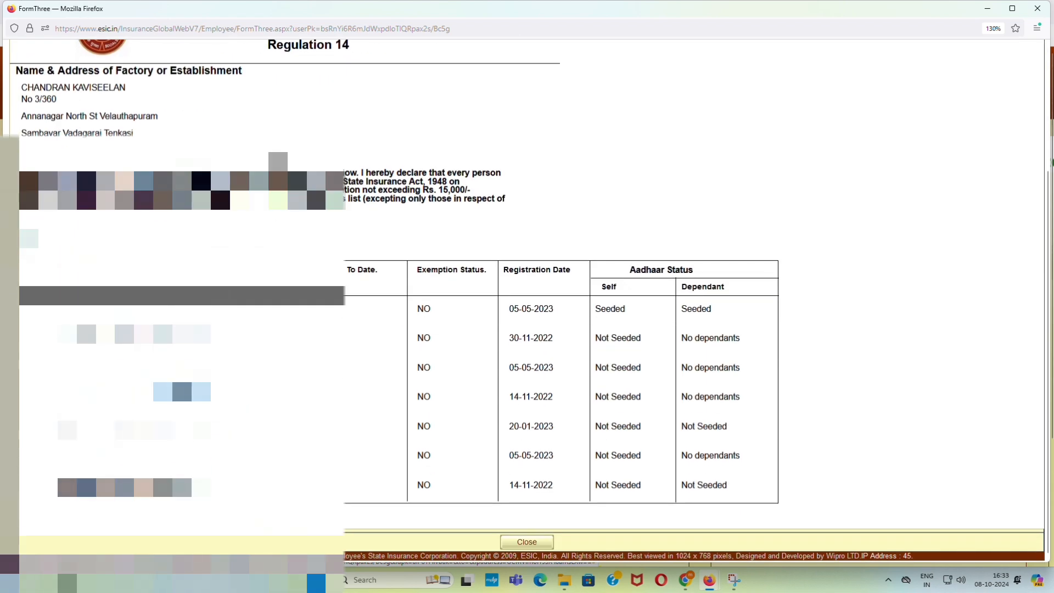
pyautogui.hotkey('alt', 'F4')
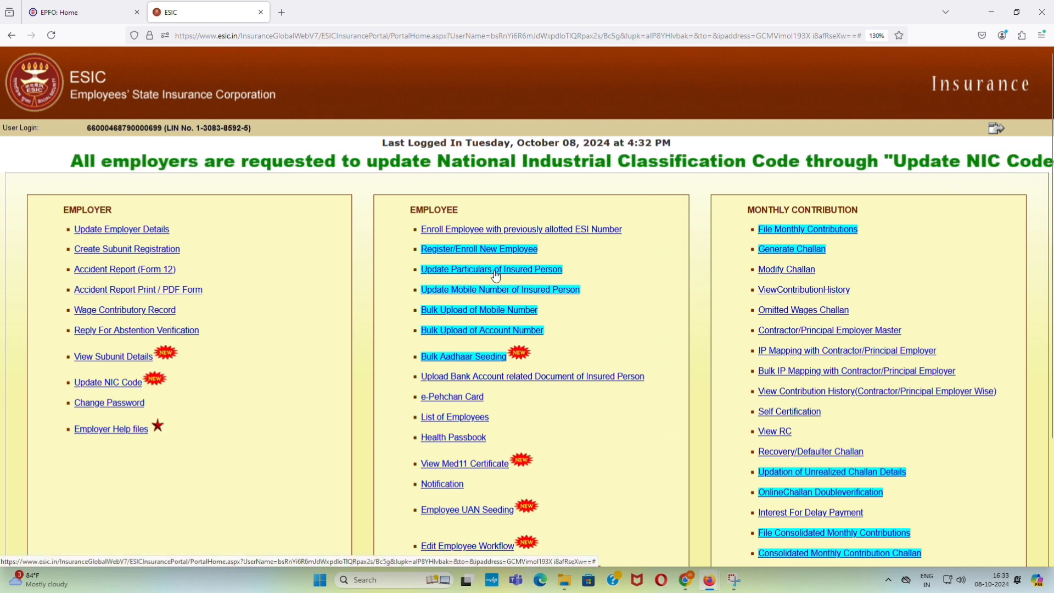
# - Search the insured person by insurance number under Update Particulars and open their Employees Edit Form
pyautogui.click(467, 269)
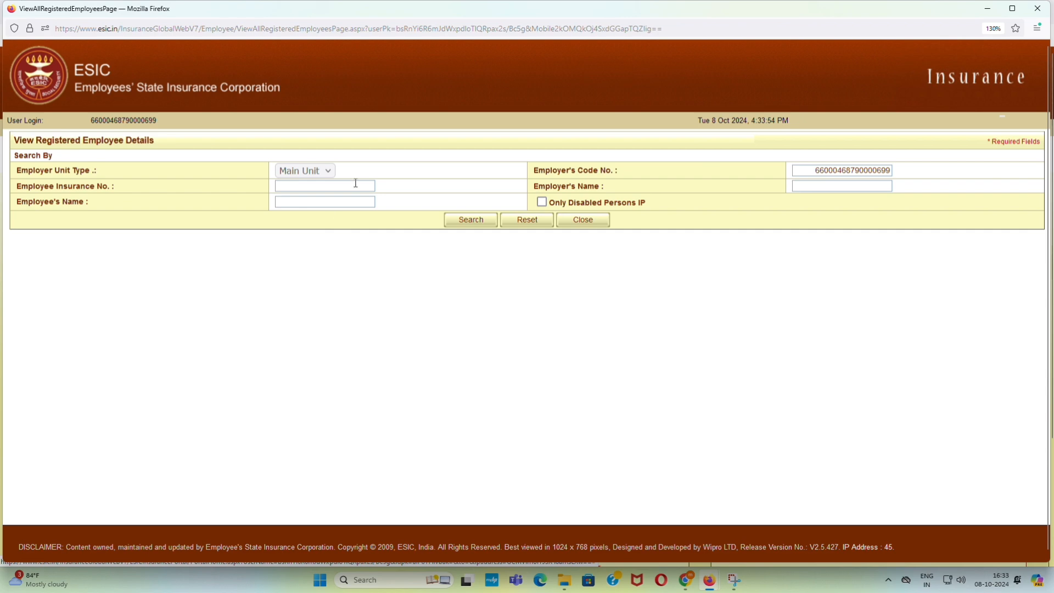
pyautogui.click(356, 183)
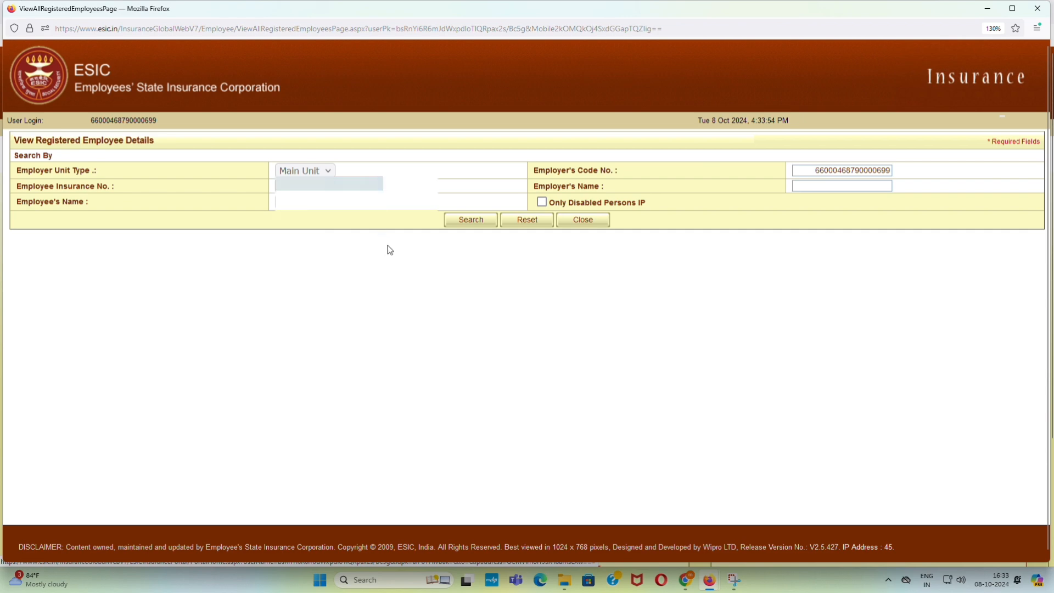
pyautogui.click(469, 221)
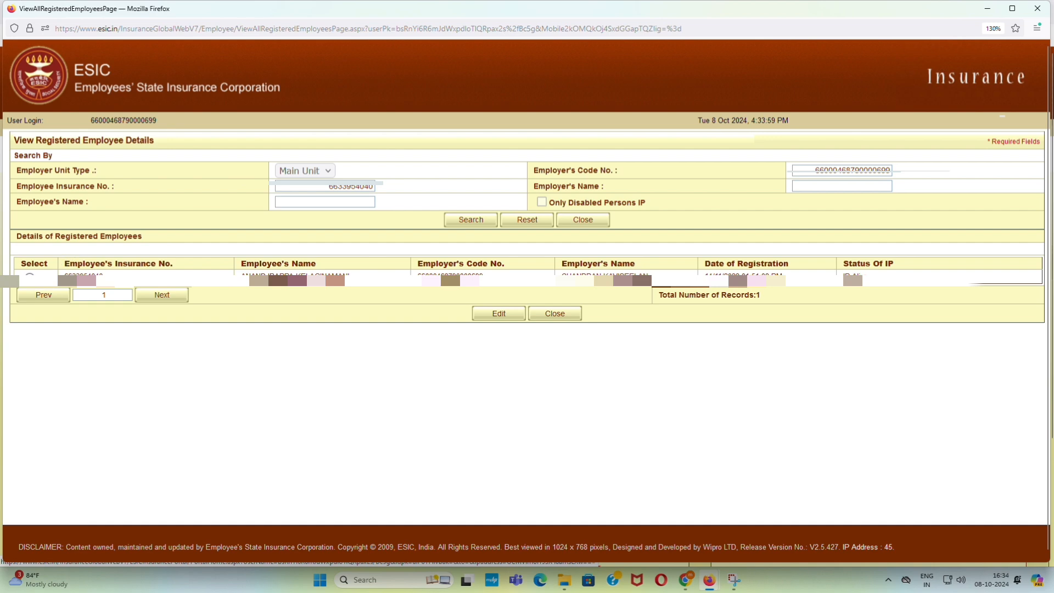
pyautogui.click(29, 277)
pyautogui.click(505, 317)
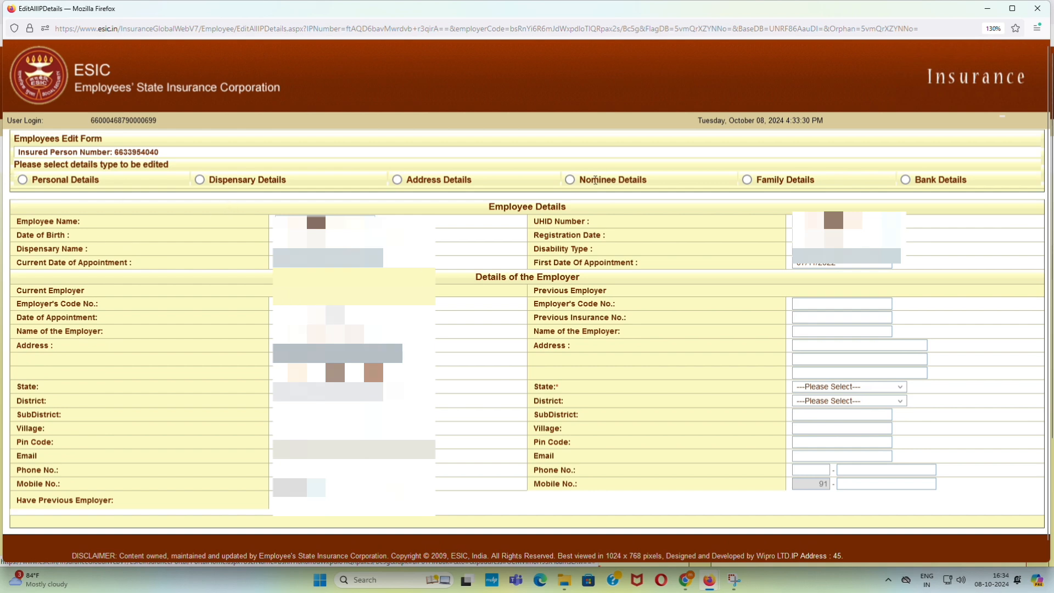
# - Open the family details form full screen and enter the dependant mother's name
pyautogui.click(748, 182)
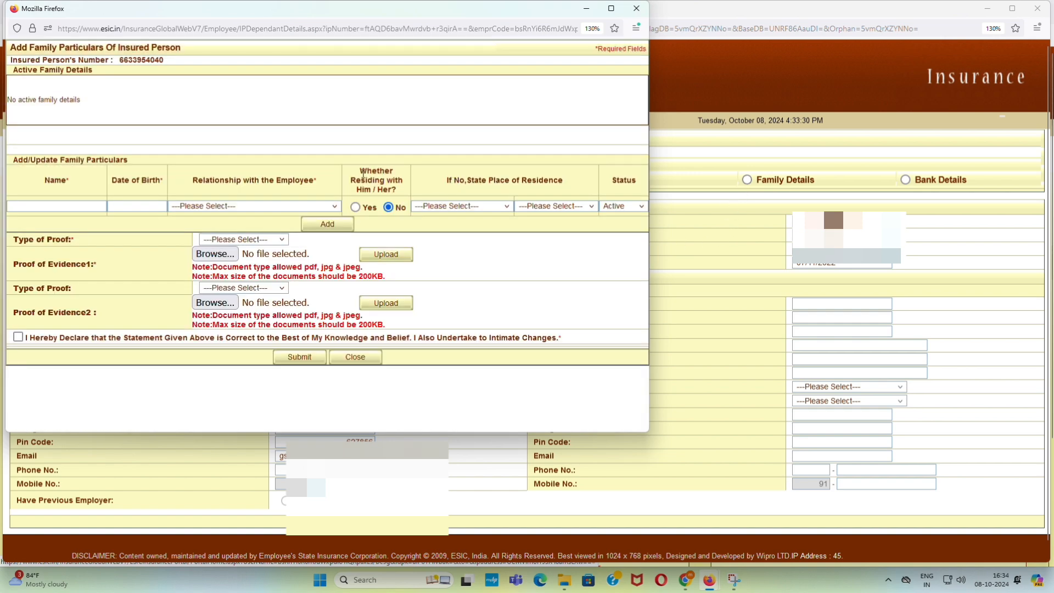
pyautogui.click(611, 9)
pyautogui.keyDown('ctrl'); pyautogui.scroll(3, 203, 338); pyautogui.keyUp('ctrl')
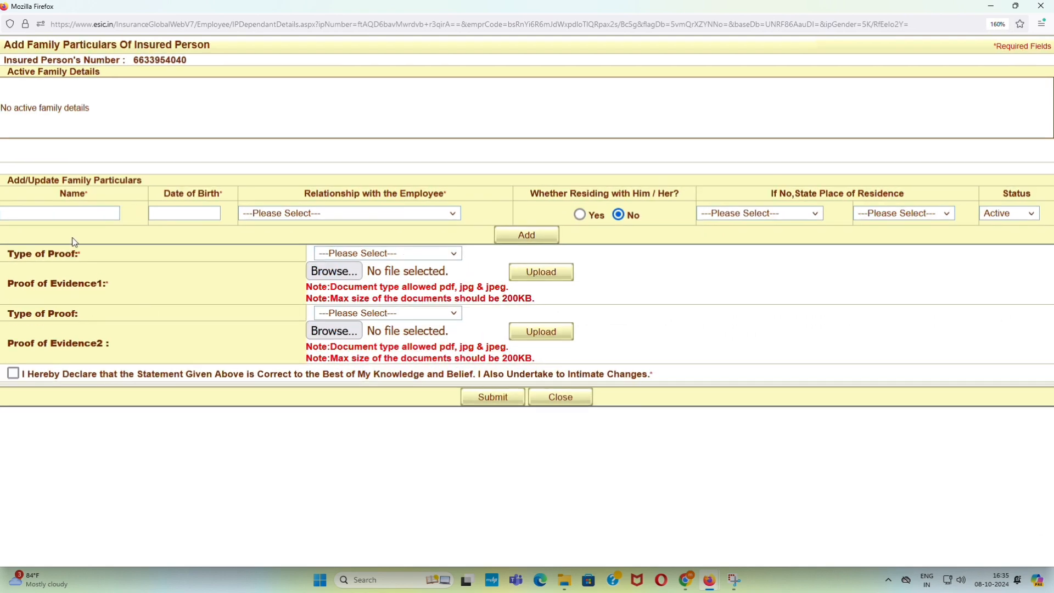
pyautogui.click(61, 213)
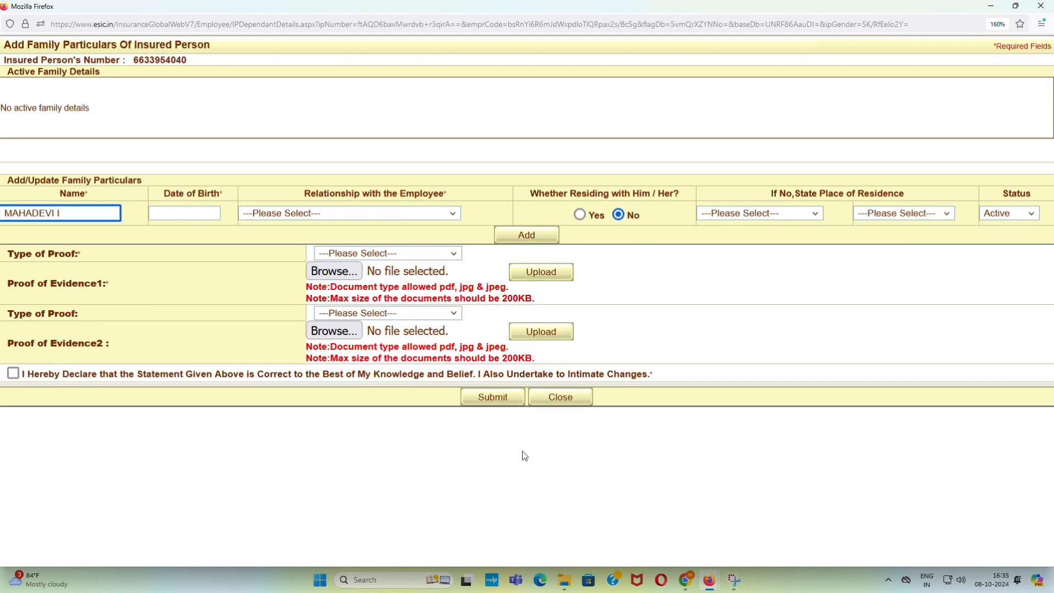
pyautogui.press('Tab')
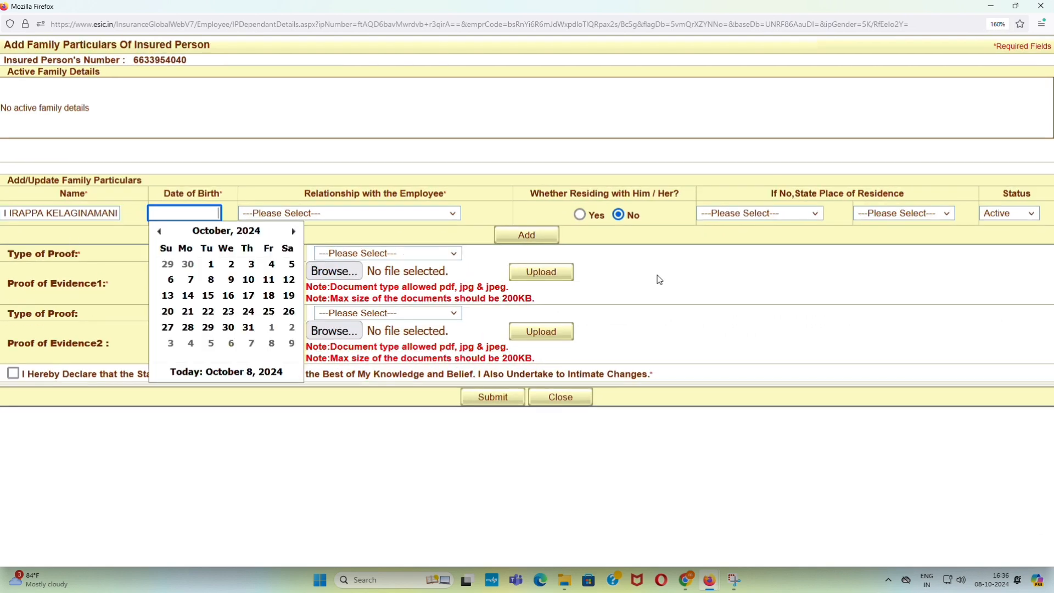
# - Set the mother's date of birth to 01/01/1980
pyautogui.click(230, 233)
pyautogui.click(237, 235)
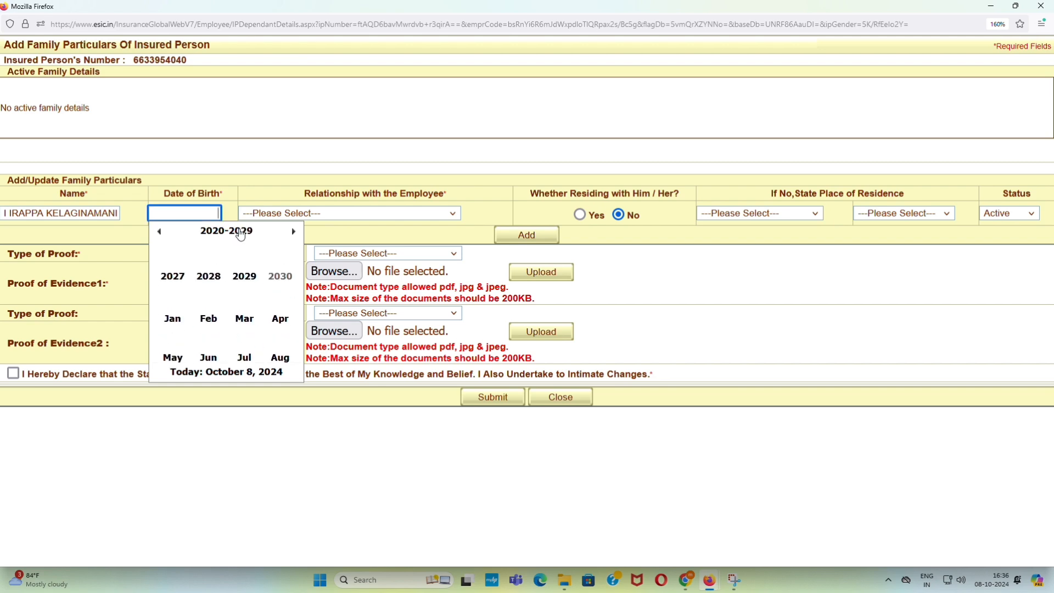
pyautogui.click(164, 238)
pyautogui.click(165, 237)
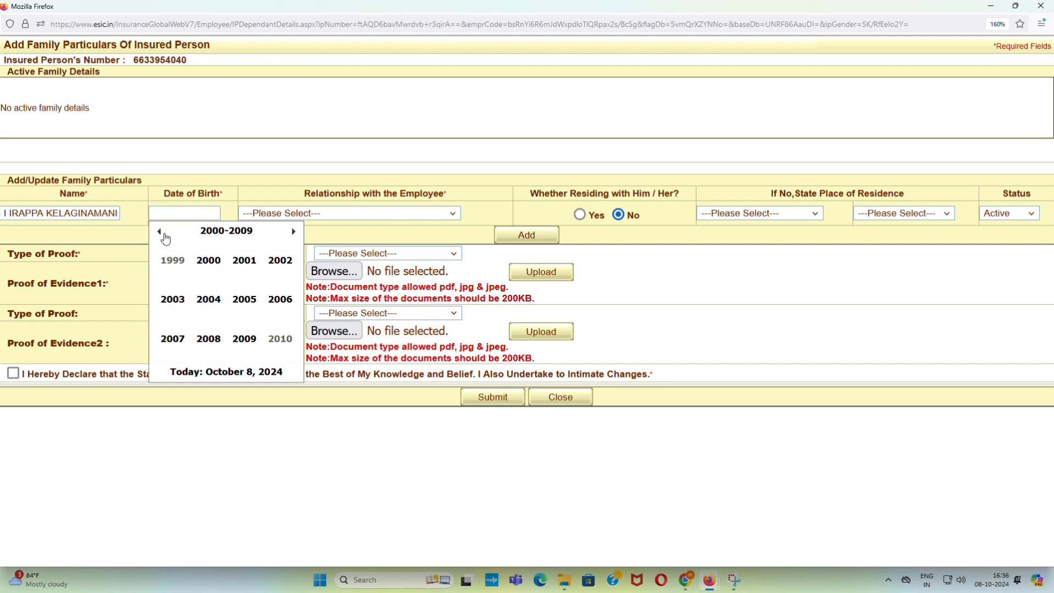
pyautogui.click(165, 238)
pyautogui.click(165, 237)
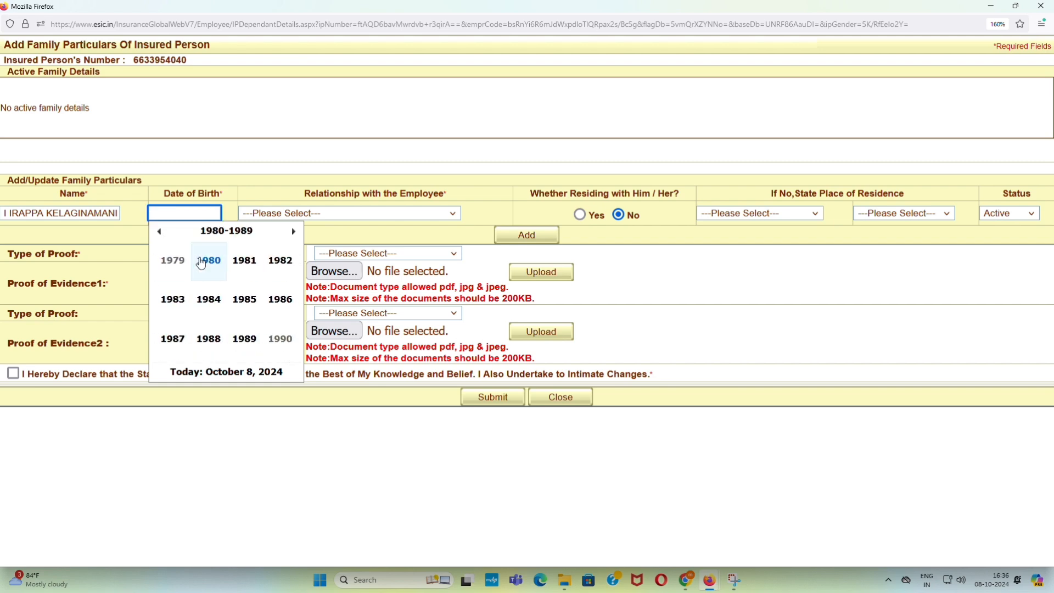
pyautogui.click(207, 260)
pyautogui.click(173, 273)
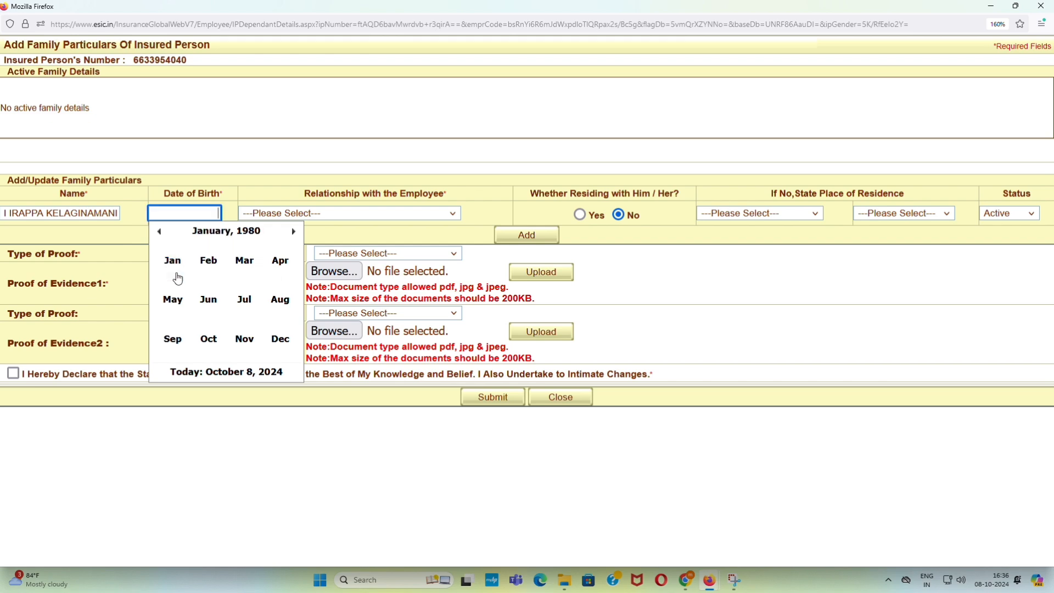
pyautogui.click(209, 264)
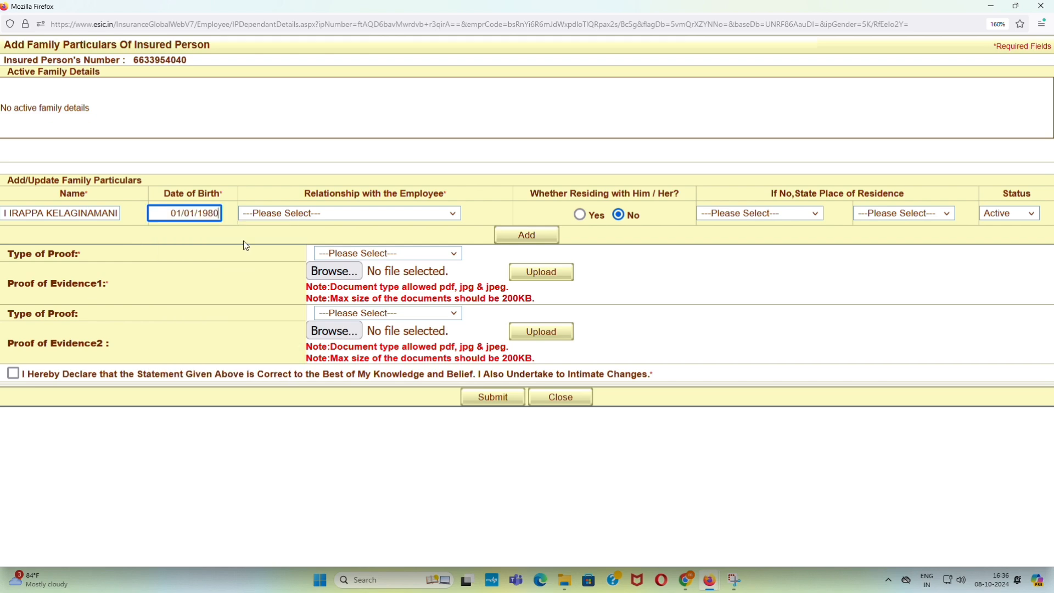
# - Mark her as Dependant mother, residing Yes, status Active, then enter the father's name
pyautogui.click(284, 213)
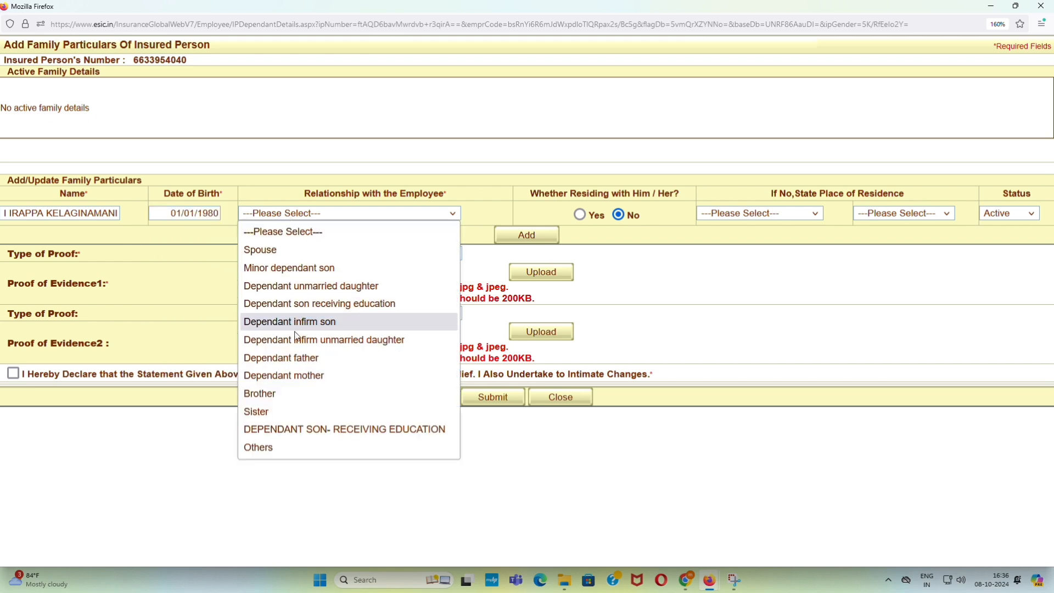
pyautogui.click(285, 375)
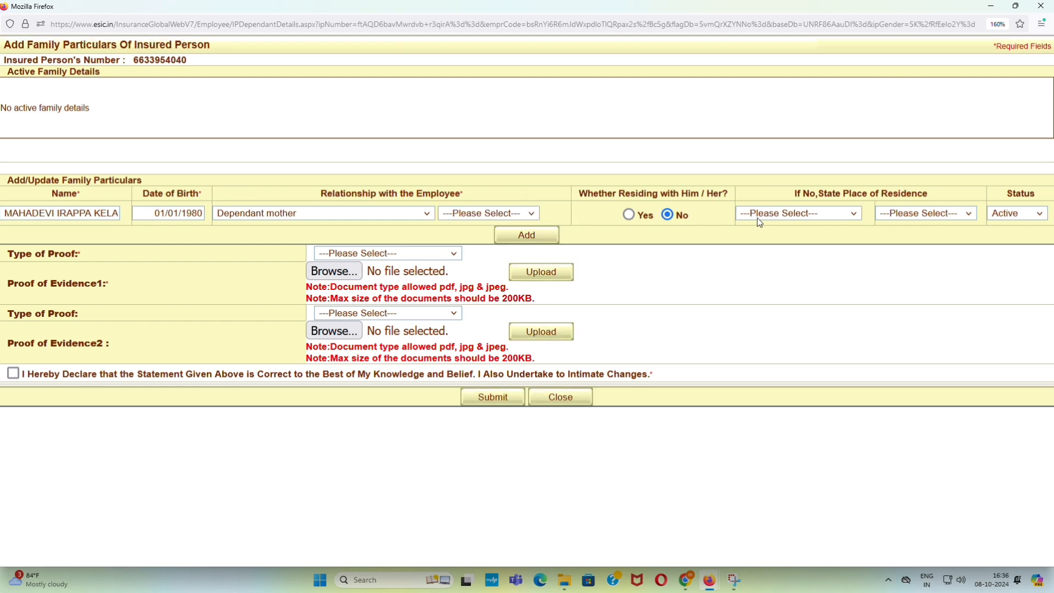
pyautogui.click(799, 214)
pyautogui.click(712, 214)
pyautogui.click(629, 214)
pyautogui.click(997, 214)
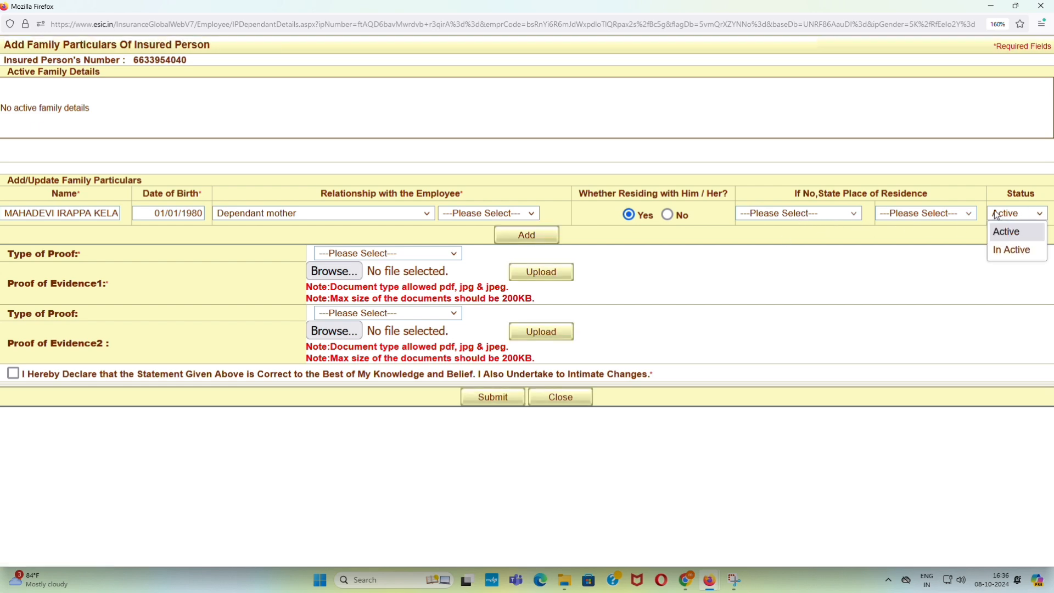
pyautogui.click(971, 176)
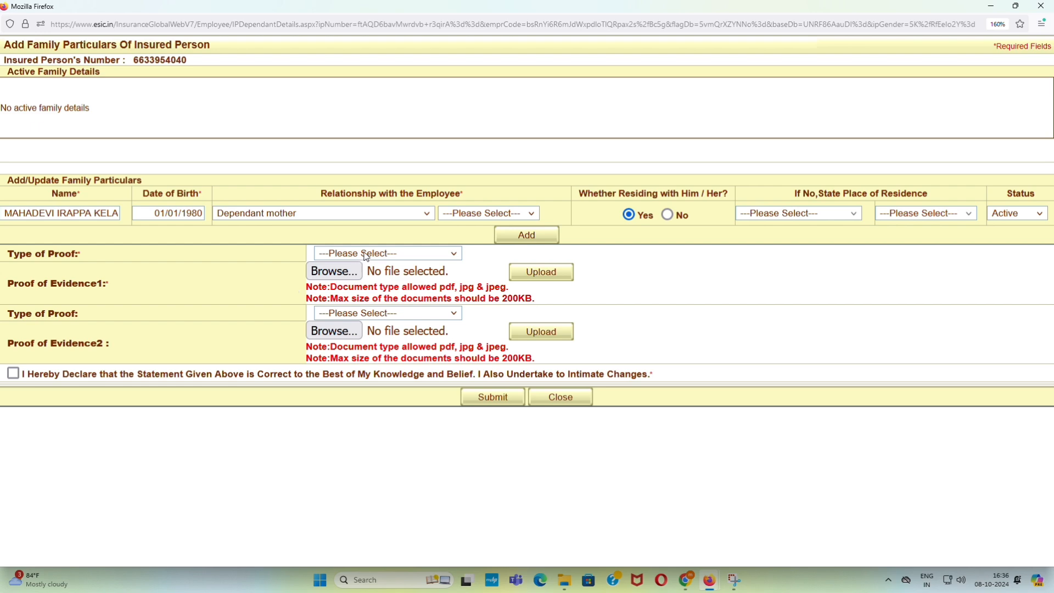
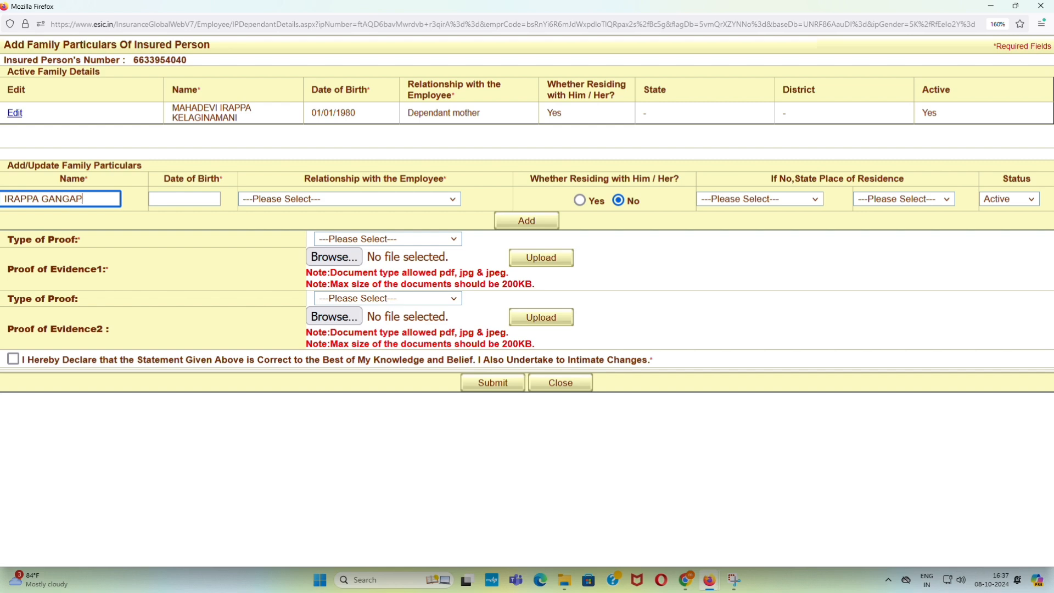
pyautogui.press('Tab')
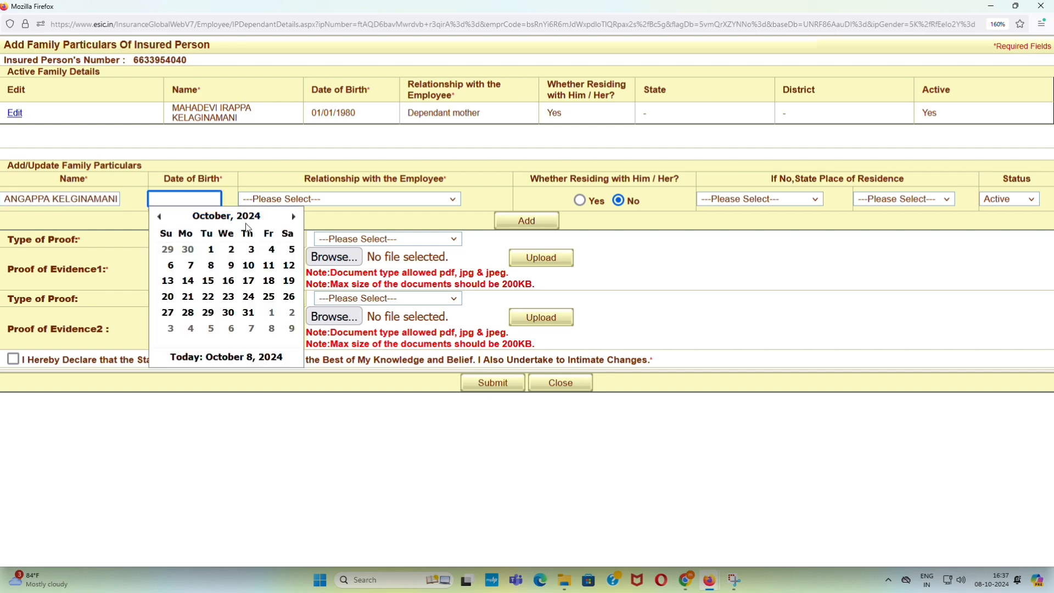
pyautogui.click(215, 217)
pyautogui.click(223, 218)
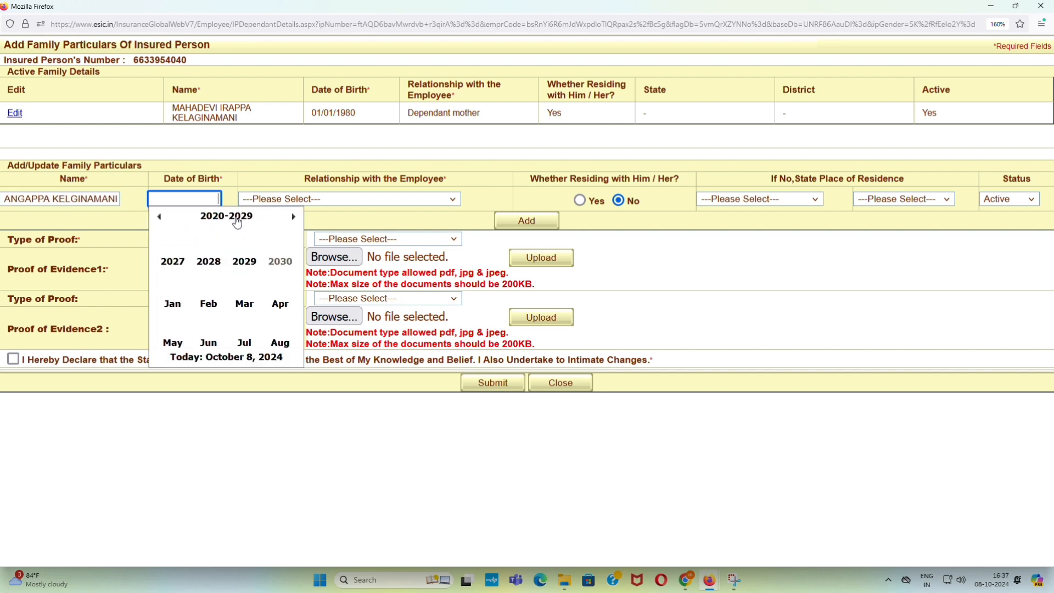
pyautogui.click(160, 218)
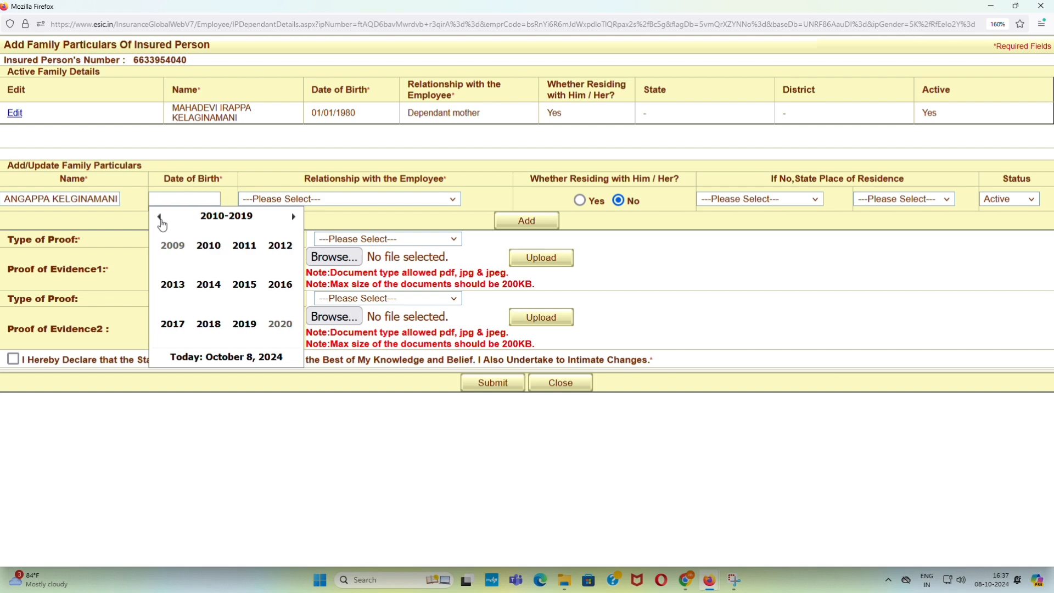
pyautogui.click(160, 219)
pyautogui.click(160, 219)
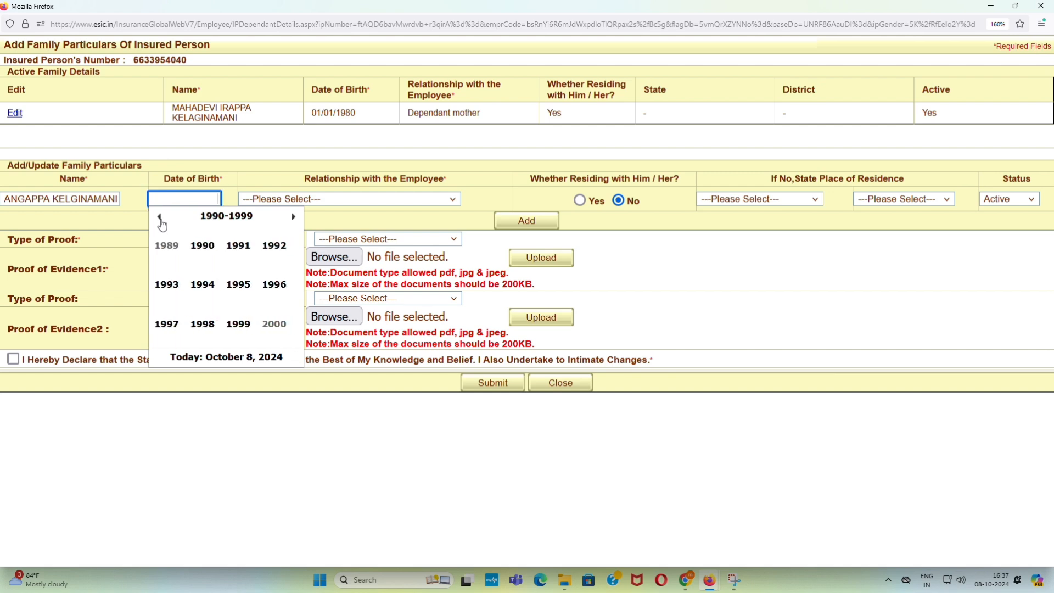
pyautogui.click(160, 218)
pyautogui.click(209, 246)
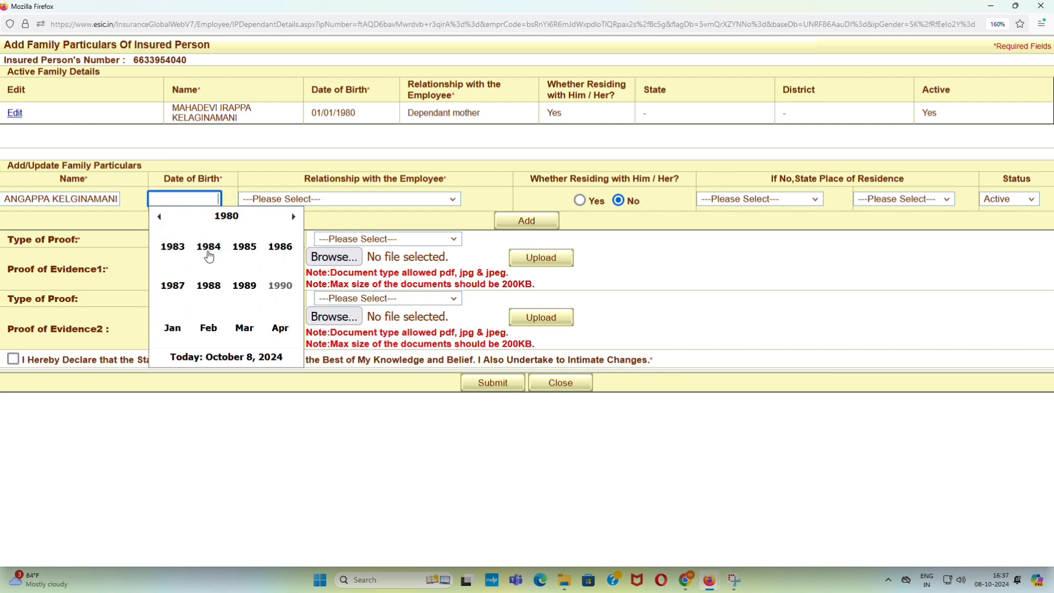
pyautogui.click(239, 295)
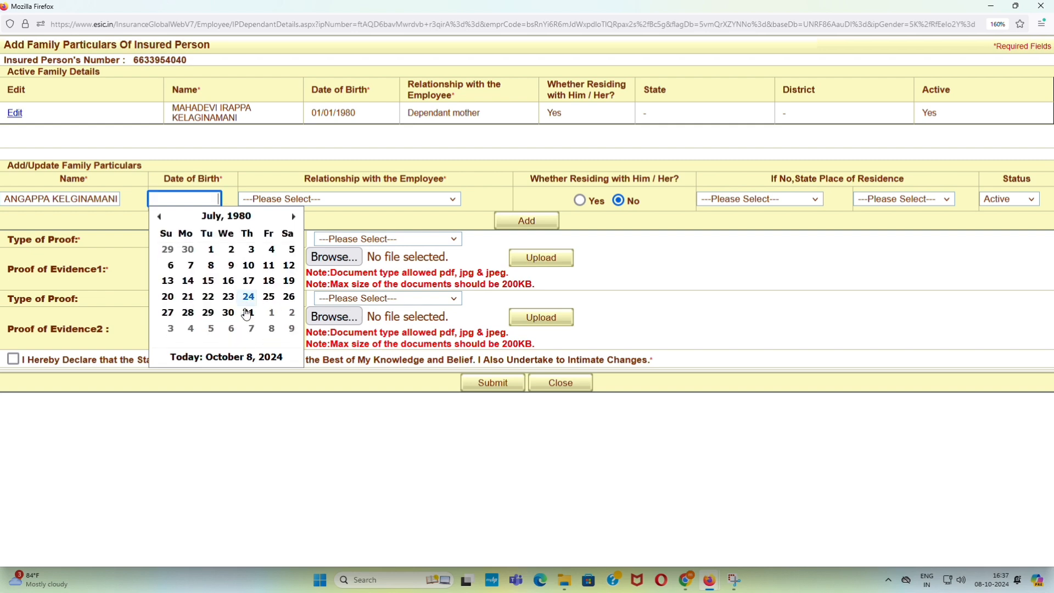
pyautogui.click(248, 270)
# - Set relationship to Dependant father, gender Male, and residing with the employee to Yes
pyautogui.click(280, 202)
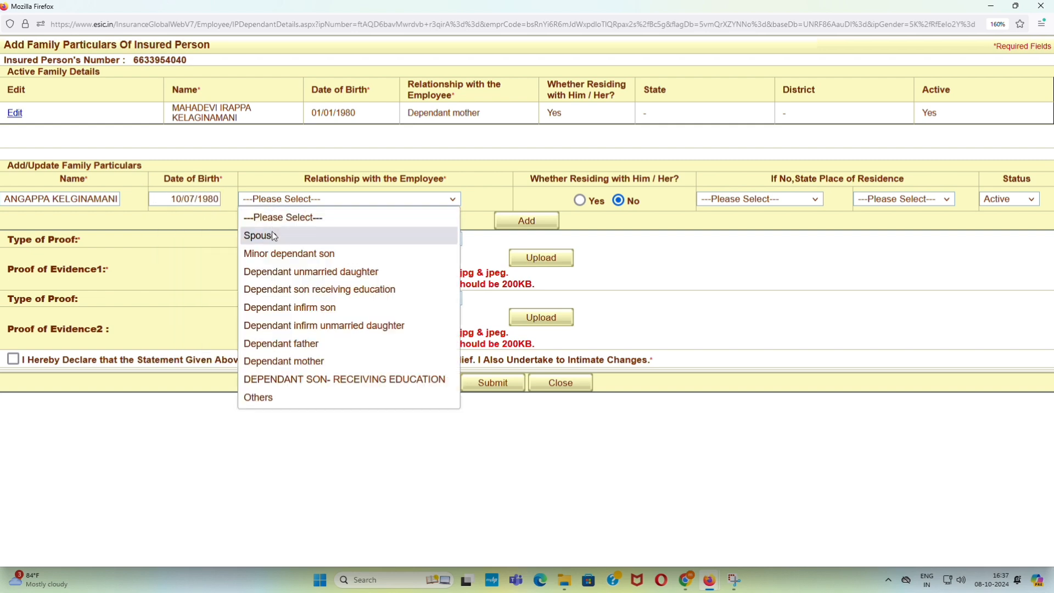
pyautogui.click(281, 343)
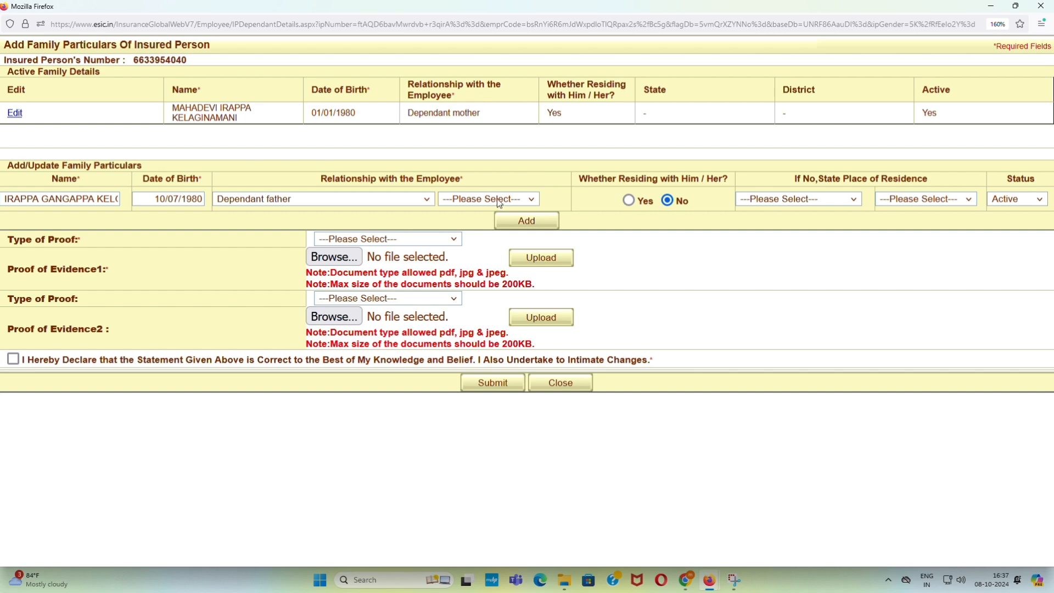
pyautogui.click(499, 202)
pyautogui.click(482, 233)
pyautogui.click(628, 201)
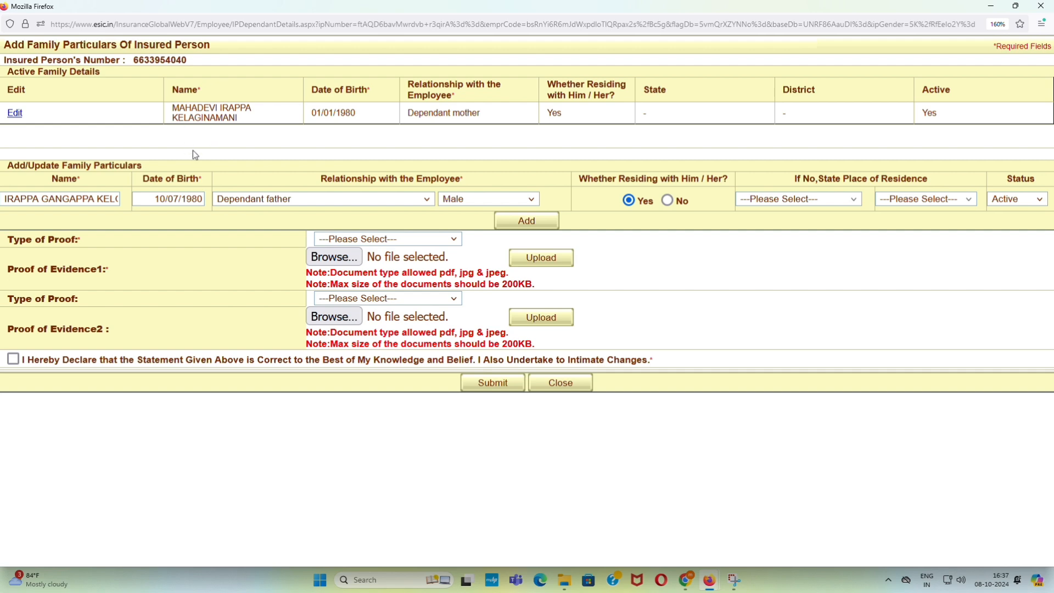
# - Add the father to Active Family Details and set both proof types to Aadhaar
pyautogui.click(526, 226)
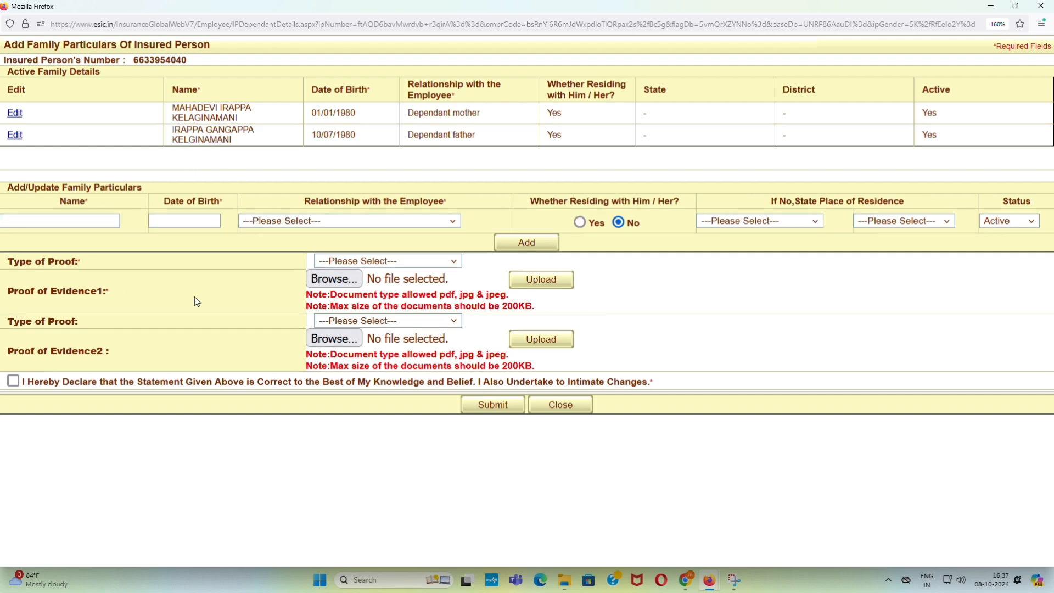
pyautogui.click(362, 262)
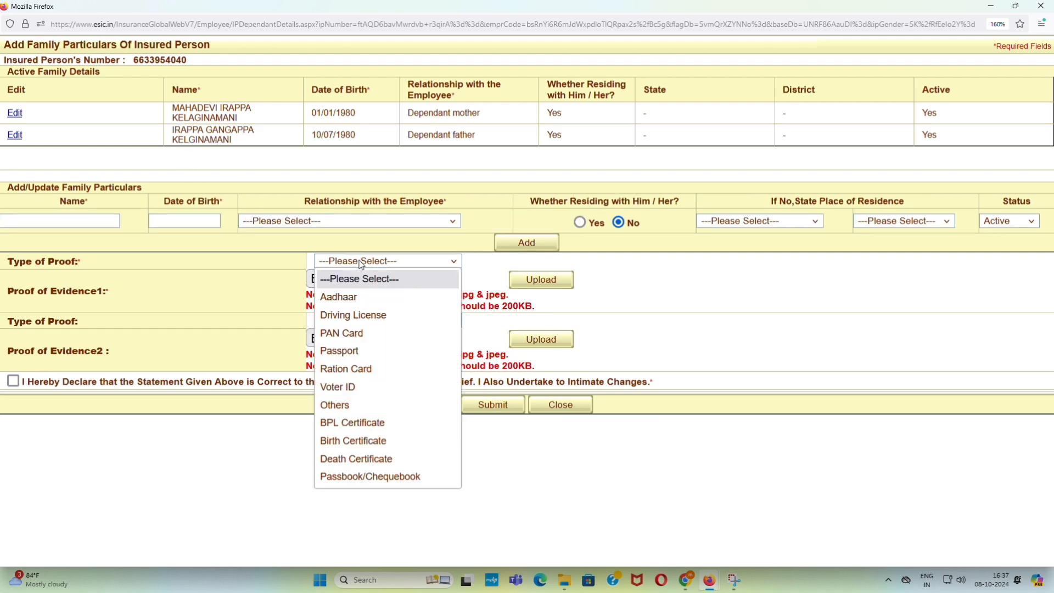
pyautogui.click(360, 300)
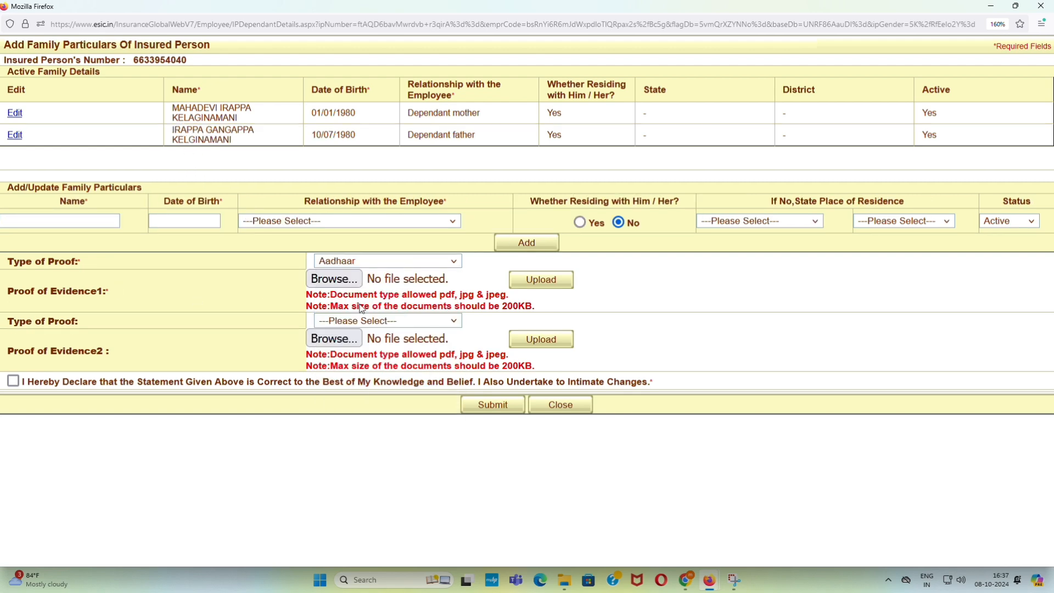
pyautogui.click(384, 322)
pyautogui.click(377, 358)
# - Attach the father's Aadhaar JPEG as the Evidence1 proof
pyautogui.click(344, 287)
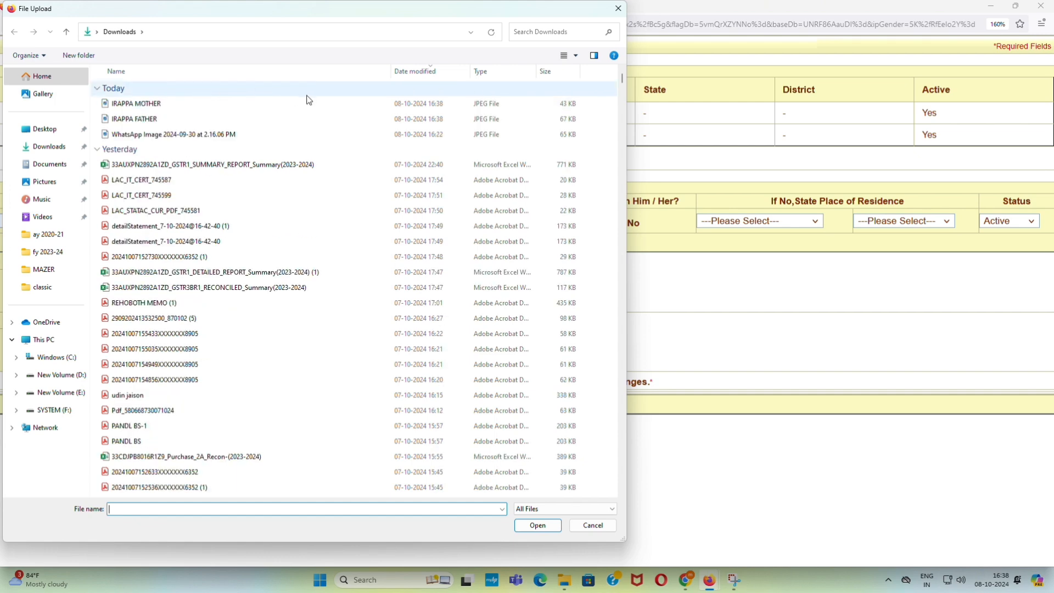
pyautogui.click(255, 119)
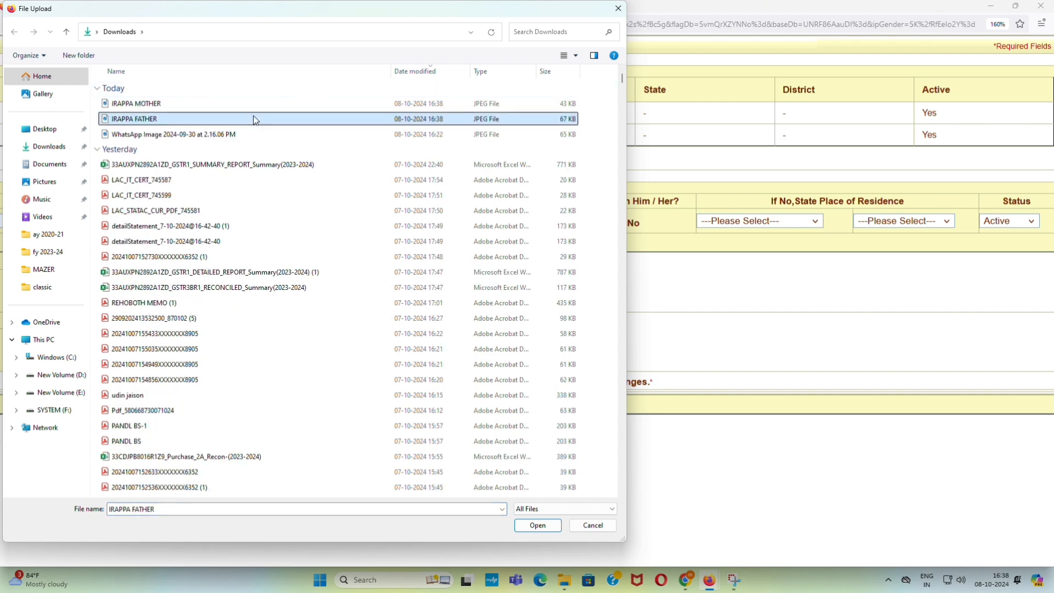
pyautogui.click(547, 525)
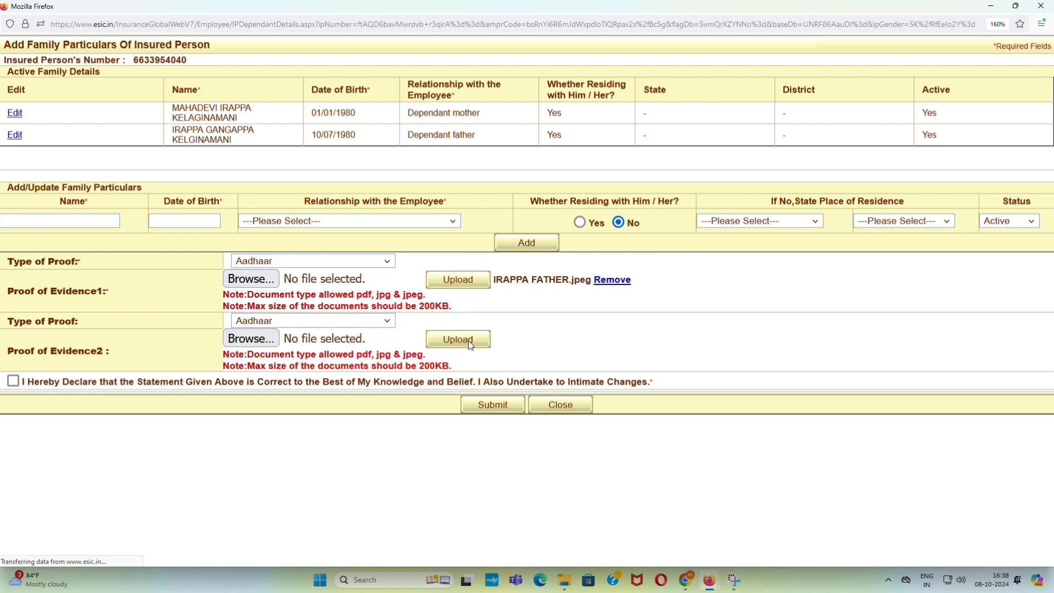
# - Upload the mother's Aadhaar JPEG as the Evidence2 proof, keeping its type Aadhaar
pyautogui.click(471, 345)
pyautogui.click(297, 325)
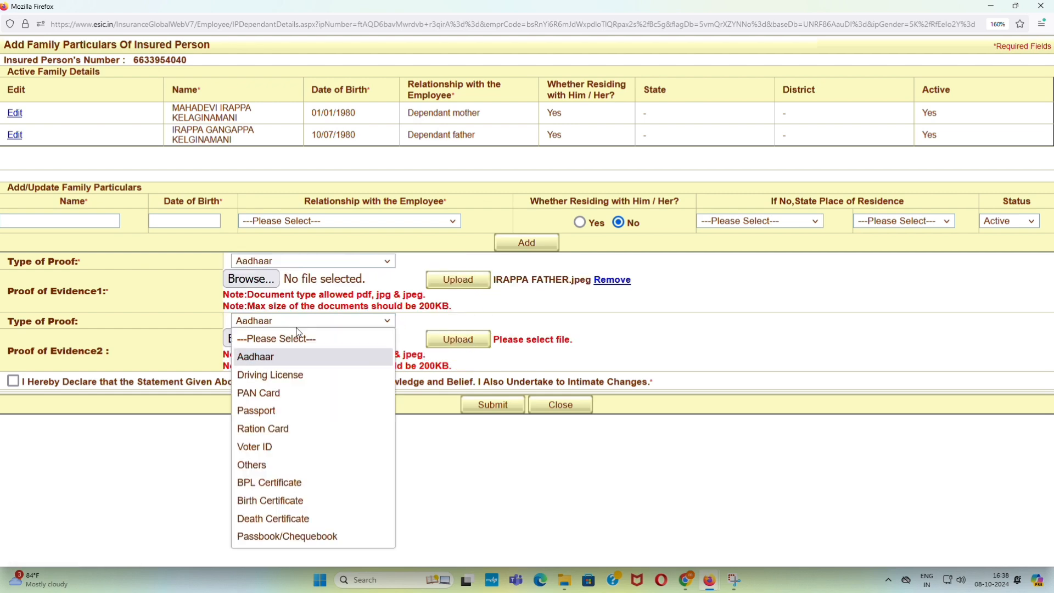
pyautogui.click(291, 357)
pyautogui.click(258, 345)
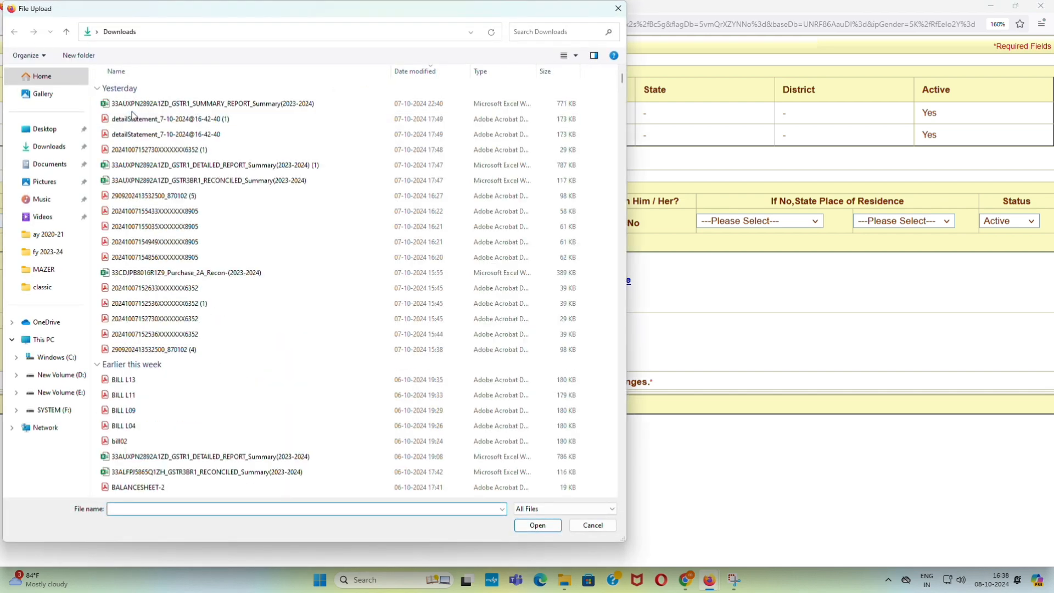
pyautogui.click(183, 104)
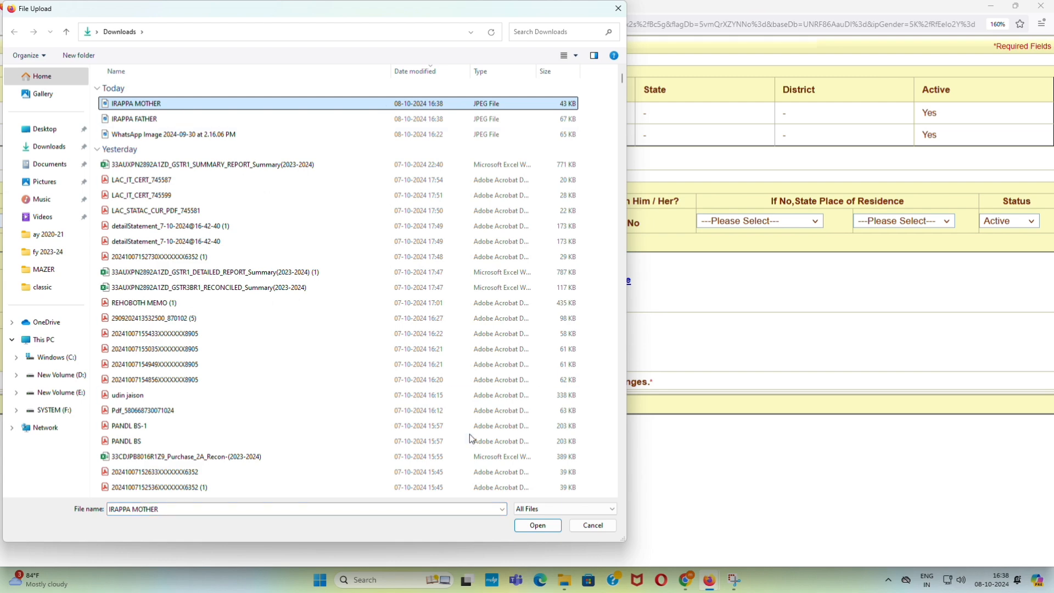
pyautogui.click(537, 525)
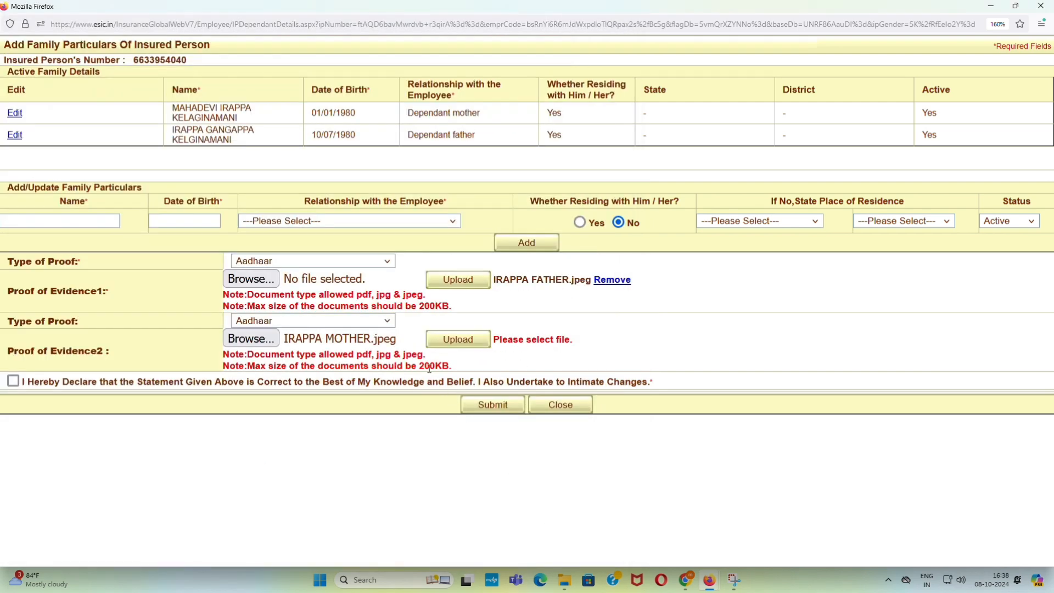
pyautogui.click(447, 341)
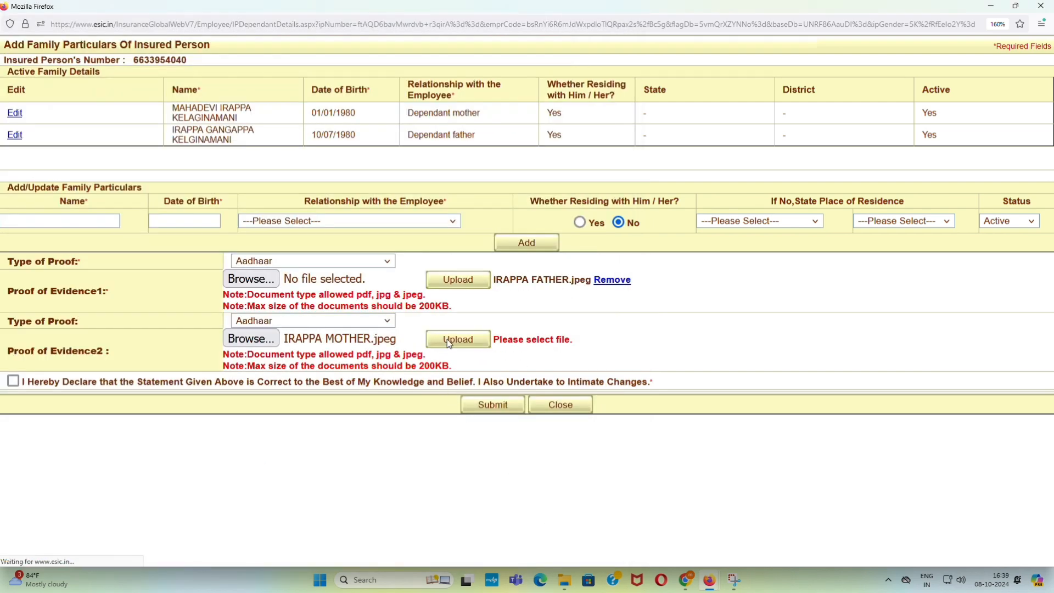
# - Accept the declaration, submit the family particulars, and copy the generated reference number
pyautogui.click(13, 381)
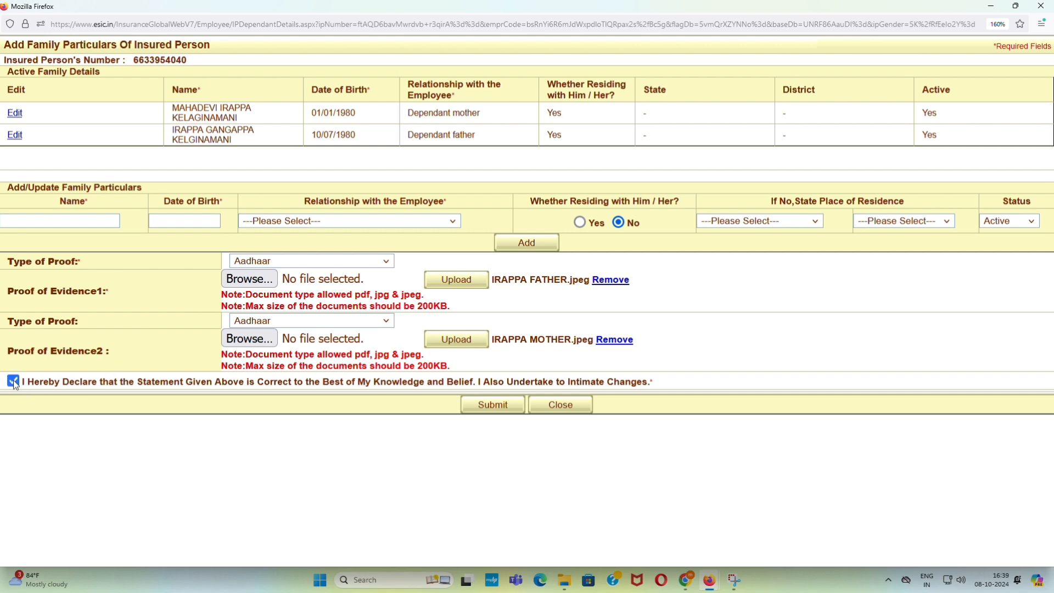
pyautogui.click(483, 410)
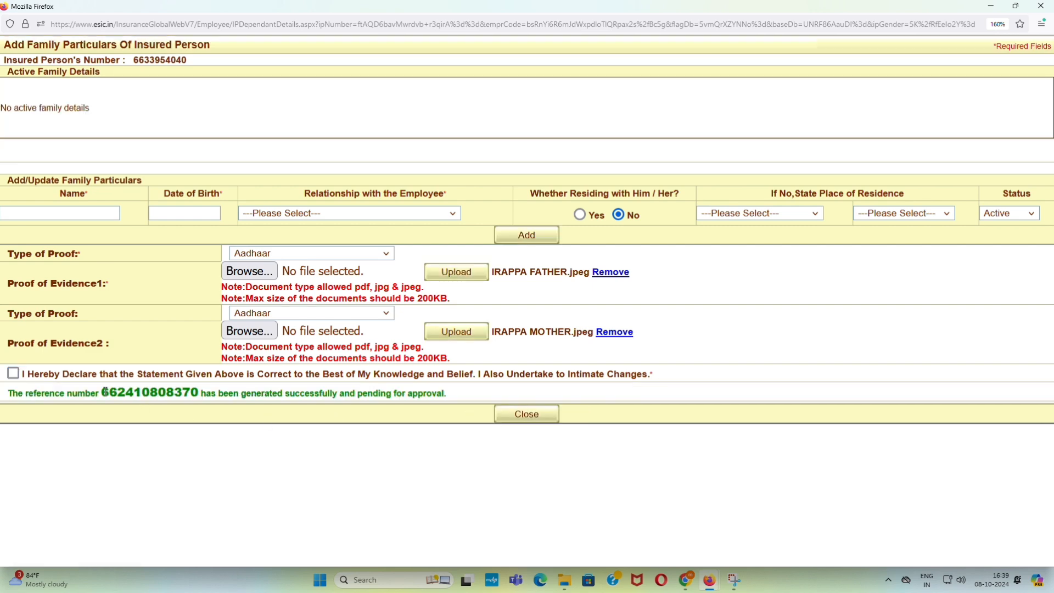
pyautogui.moveTo(102, 392); pyautogui.dragTo(209, 392)
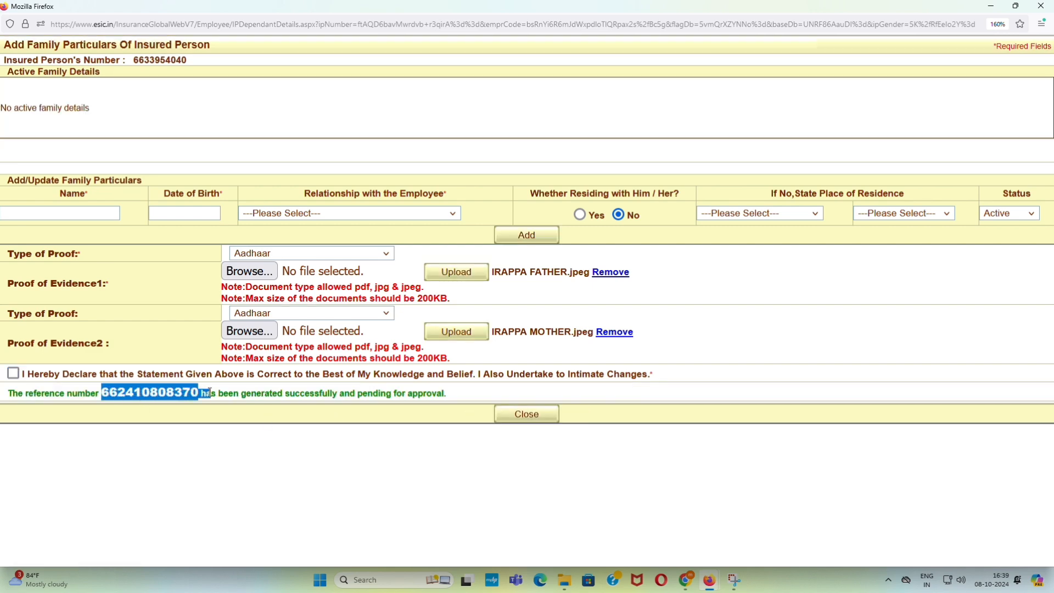
pyautogui.rightClick(170, 395)
pyautogui.click(194, 409)
pyautogui.click(275, 454)
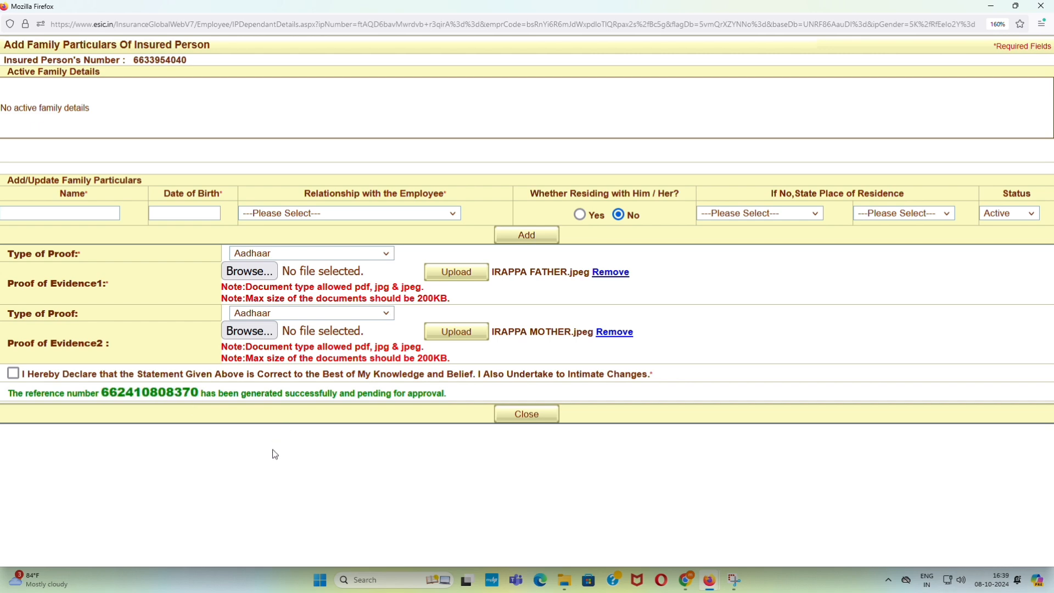
pyautogui.press('super+Print')
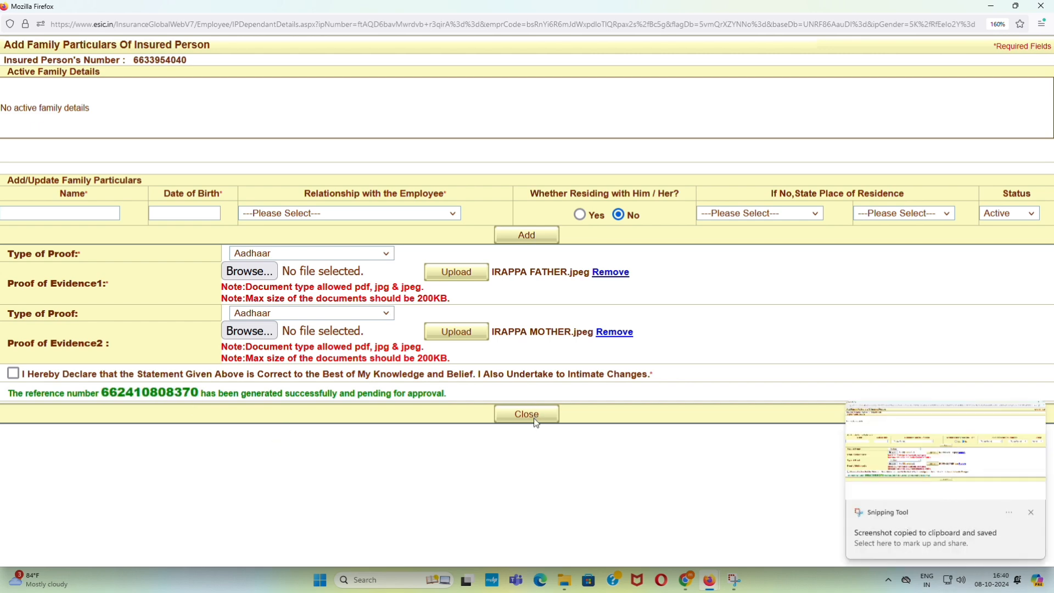